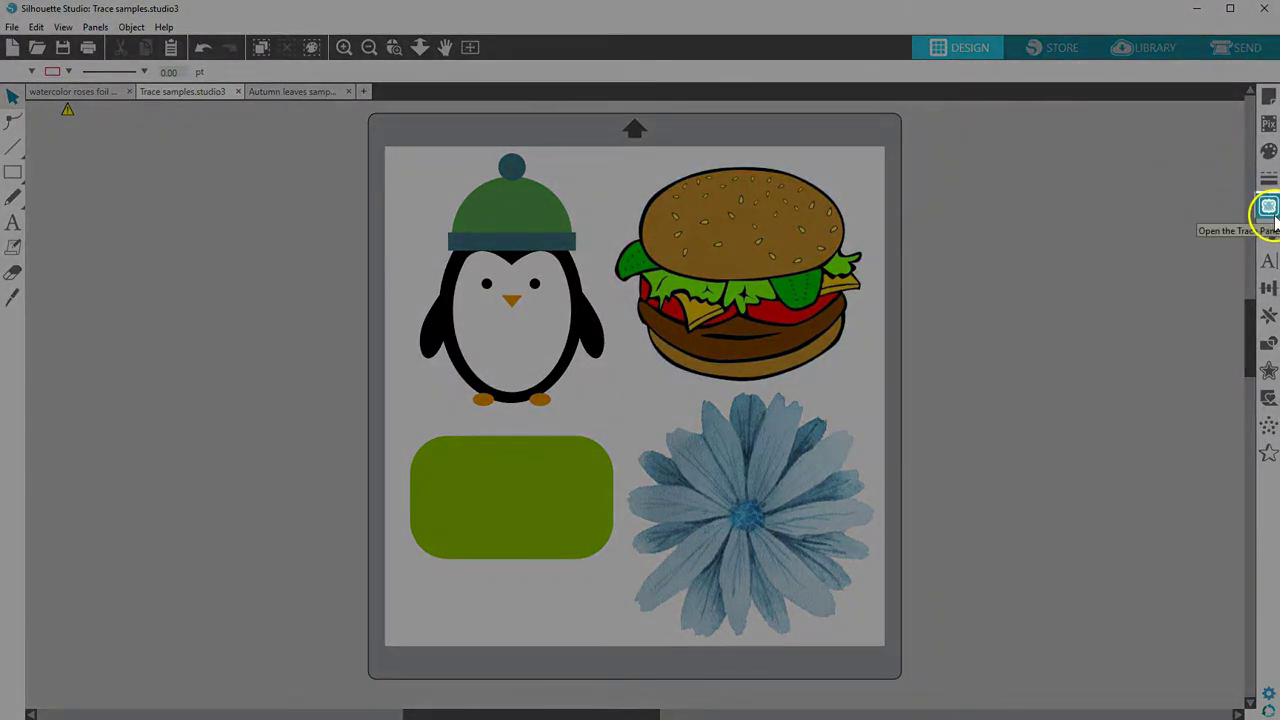
- Dock the Trace panel beside the mat and box a trace area around all four clip-art images
left_click(1268, 208)
left_click_drag(1200, 104, 1077, 141)
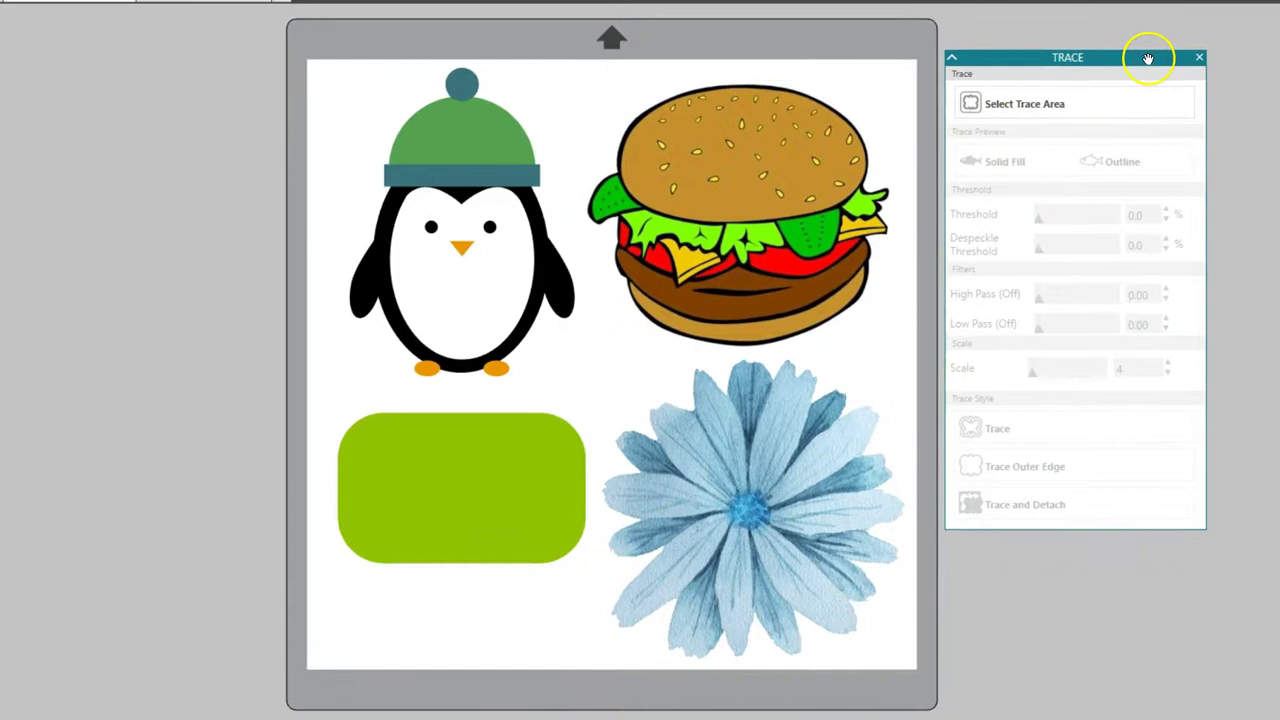
left_click(1049, 101)
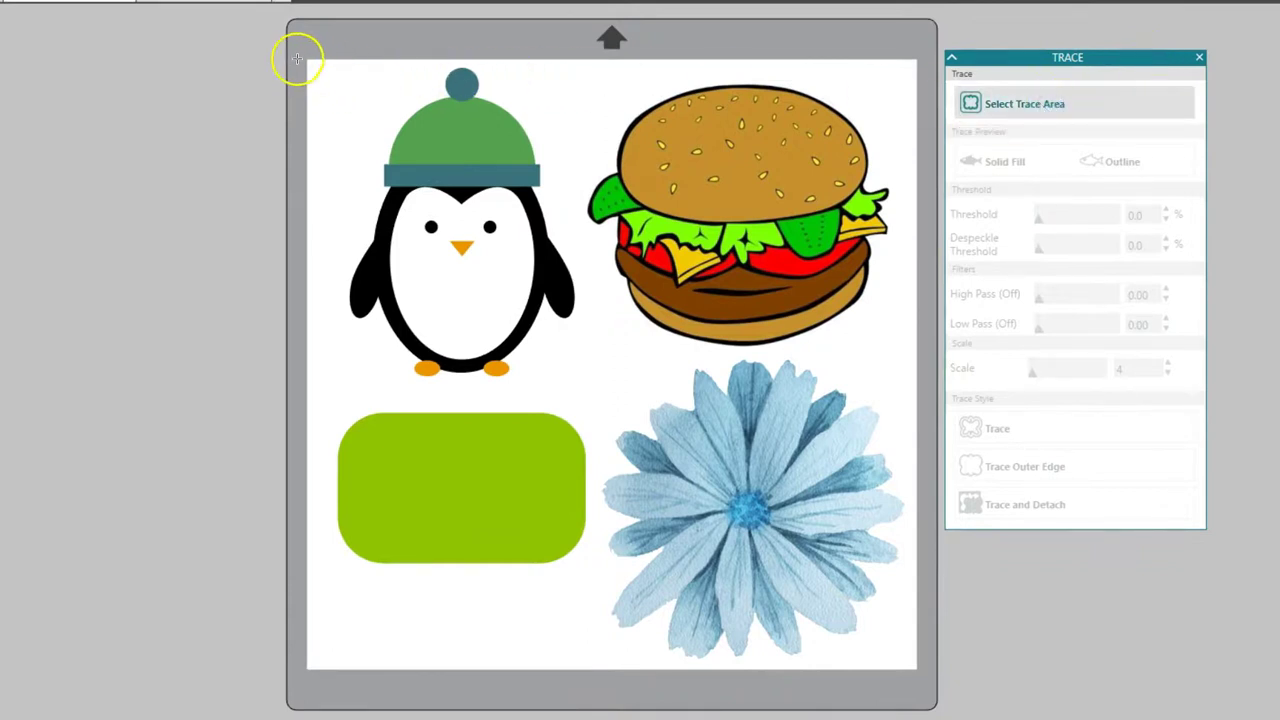
mouse_move(311, 62)
left_mouse_down()
mouse_move(703, 566)
mouse_move(858, 652)
mouse_move(910, 660)
left_mouse_up()
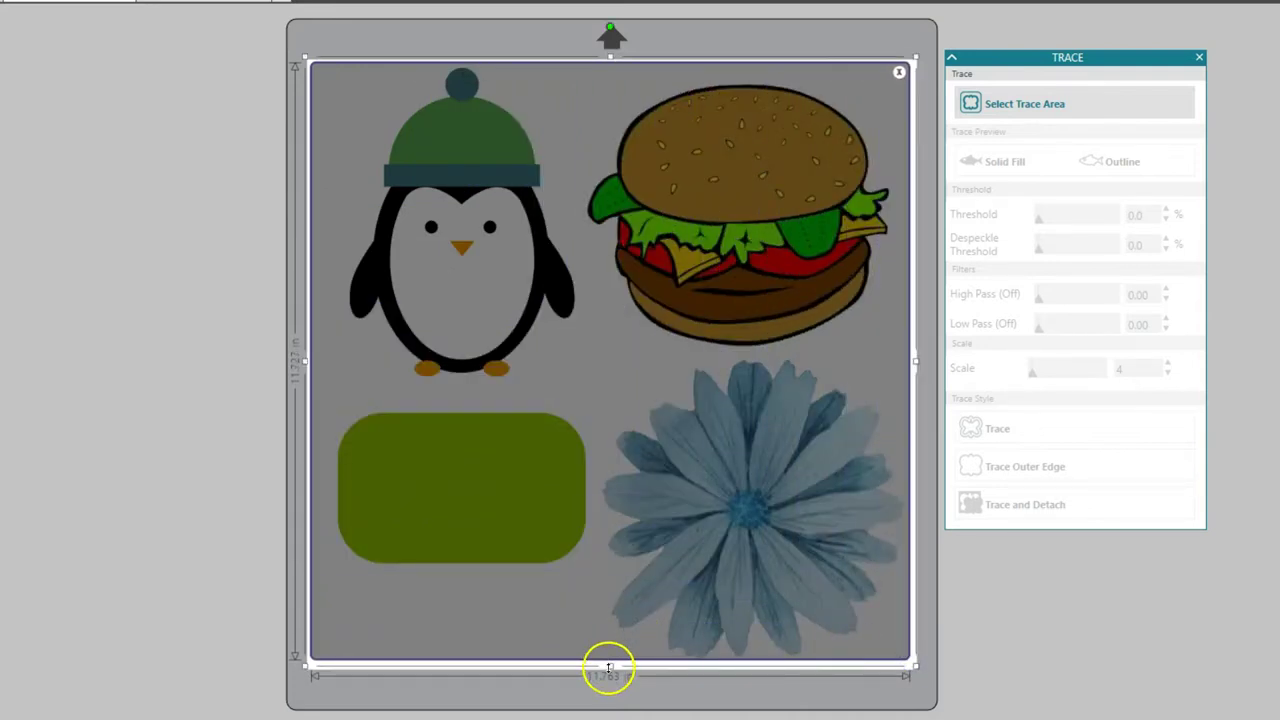
mouse_move(606, 666)
left_mouse_down()
mouse_move(610, 680)
mouse_move(609, 631)
mouse_move(610, 671)
left_mouse_up()
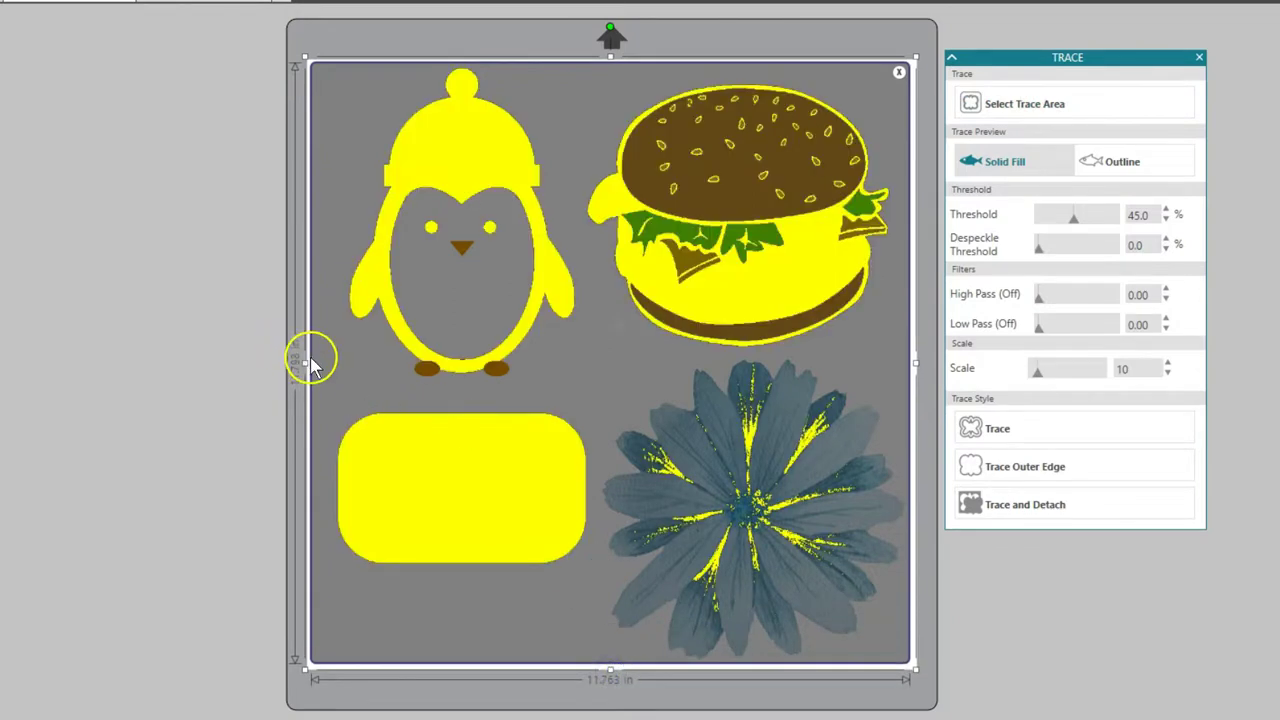
left_click_drag(304, 363, 328, 363)
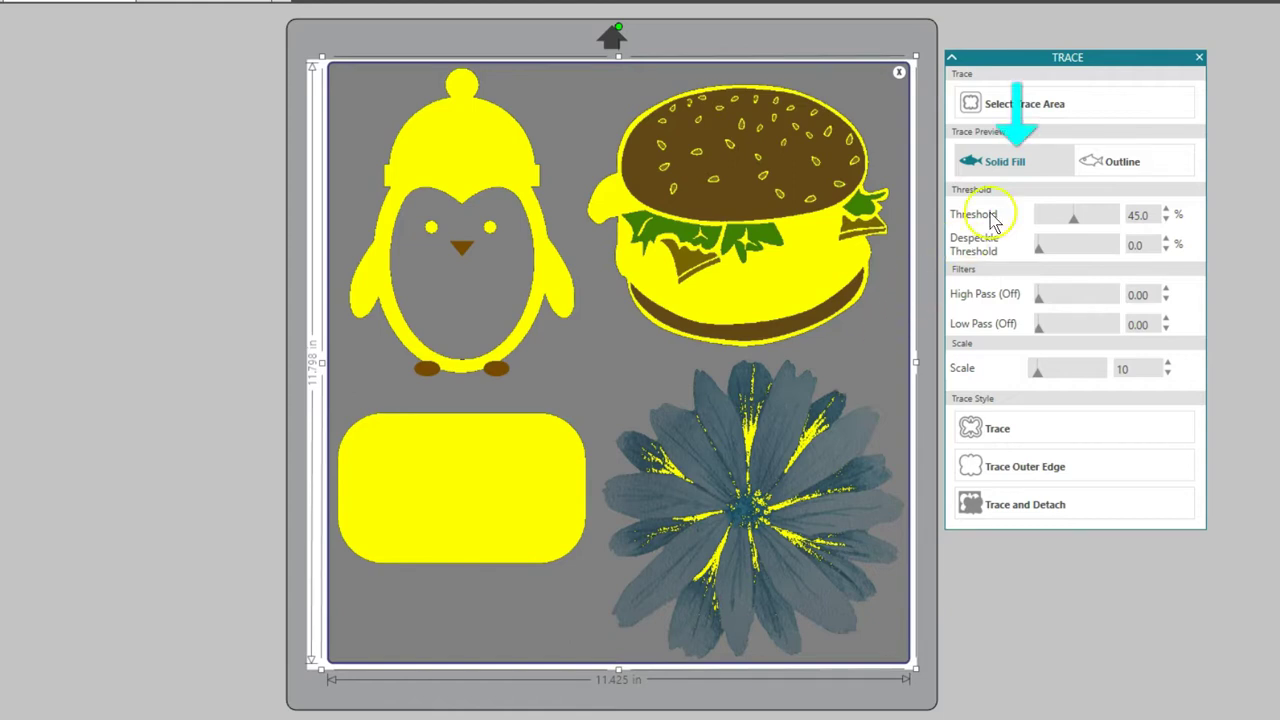
left_click(1145, 174)
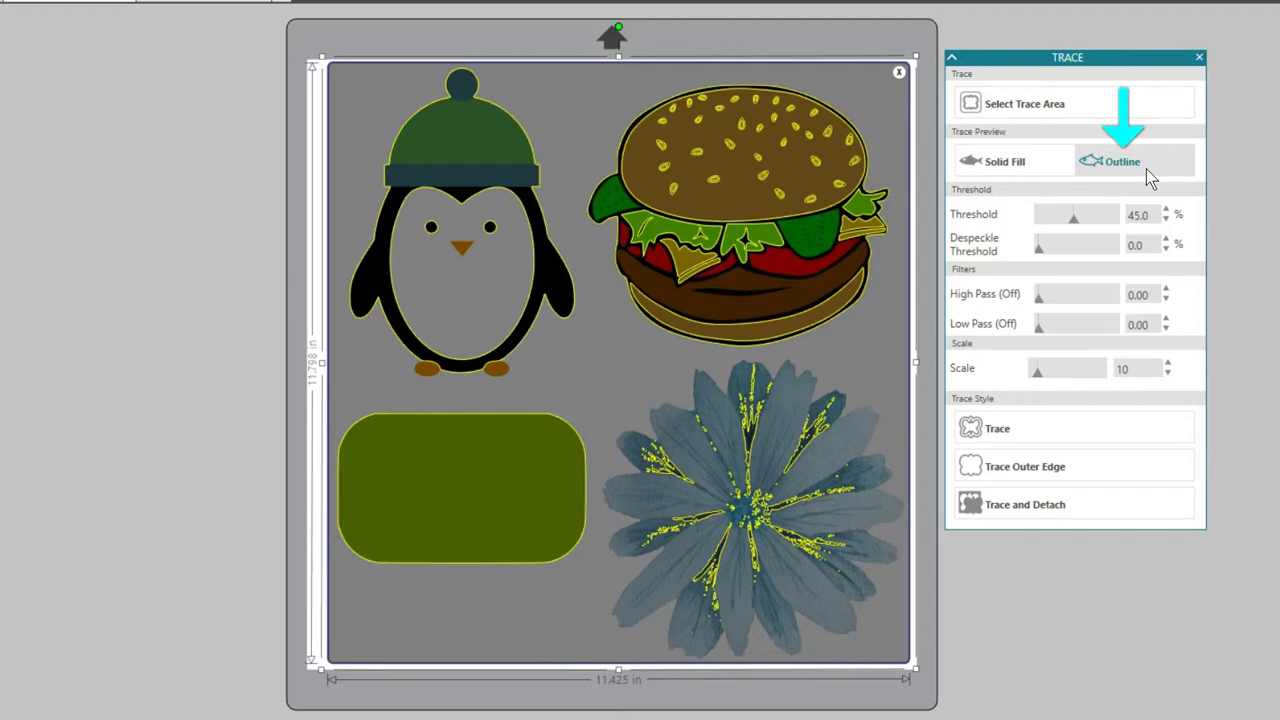
left_click(1057, 176)
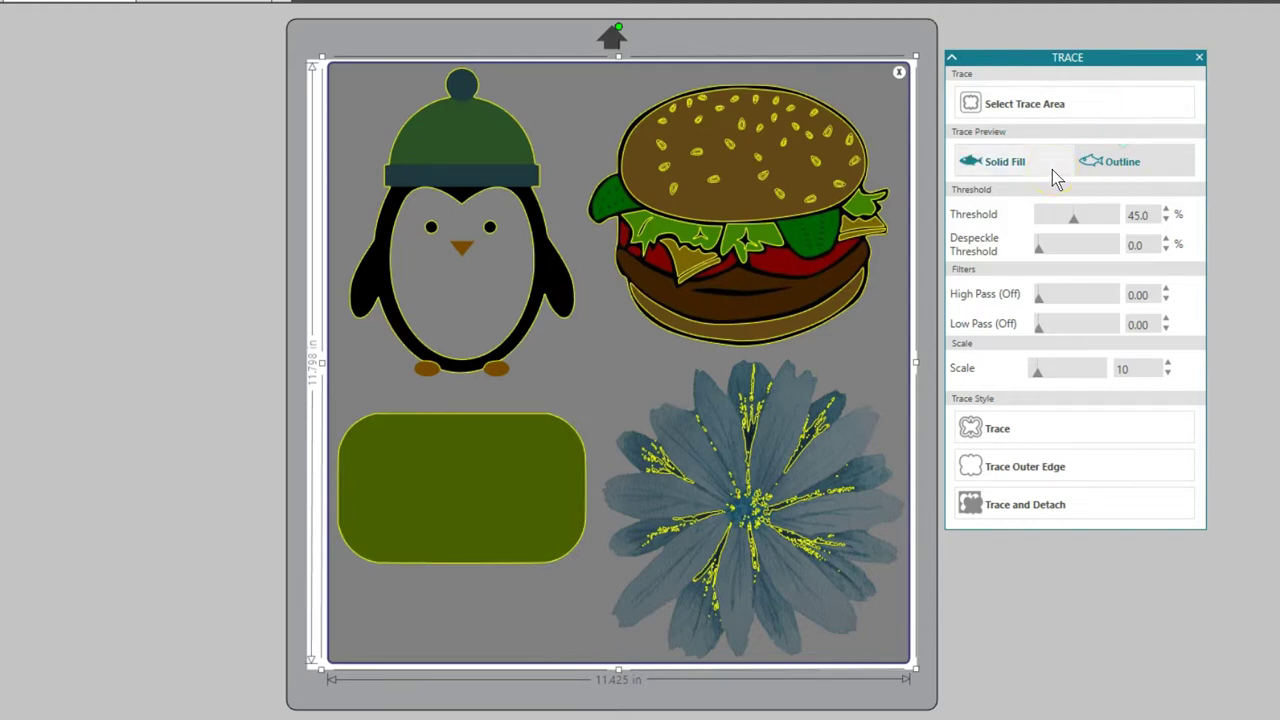
left_click(1053, 172)
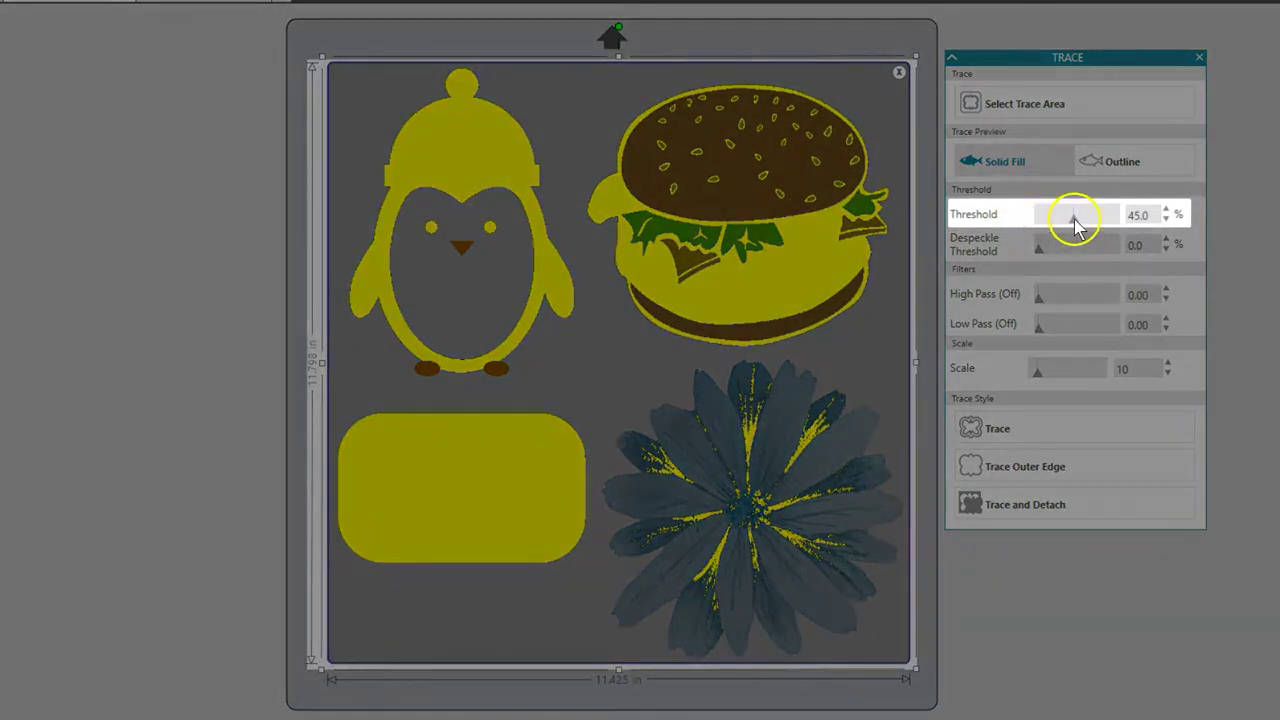
- Test the Threshold slider higher, then bring it back down to 43.0%
left_click_drag(1073, 220, 1115, 221)
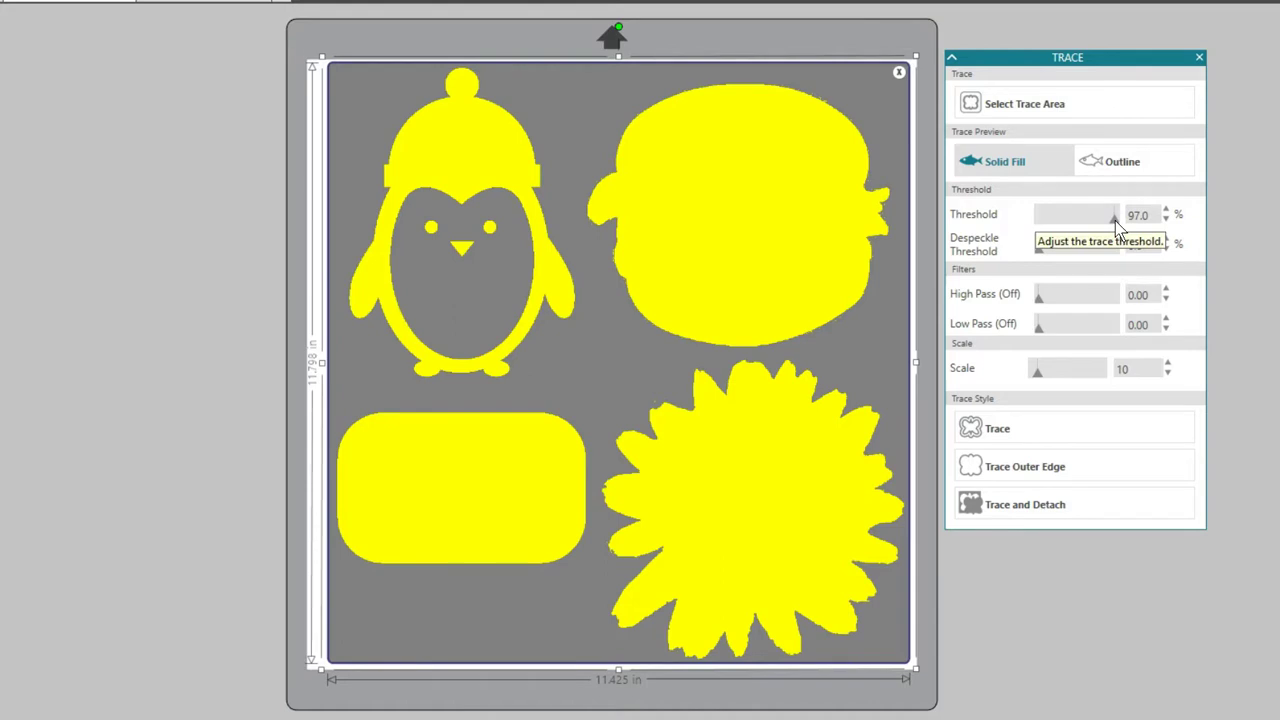
left_click_drag(1115, 221, 1072, 222)
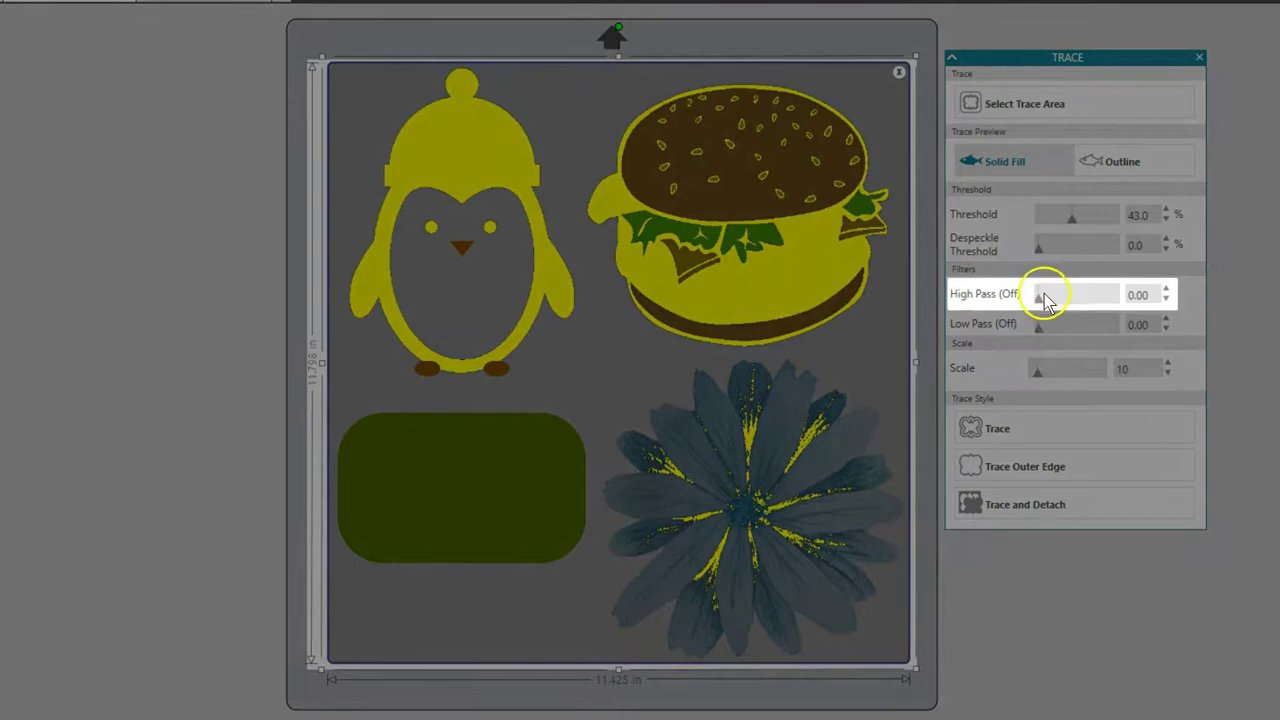
- Try the High Pass and Low Pass filters, leave both Off, and set Threshold to 54.0%
left_click(1041, 300)
left_click_drag(1041, 302, 1066, 312)
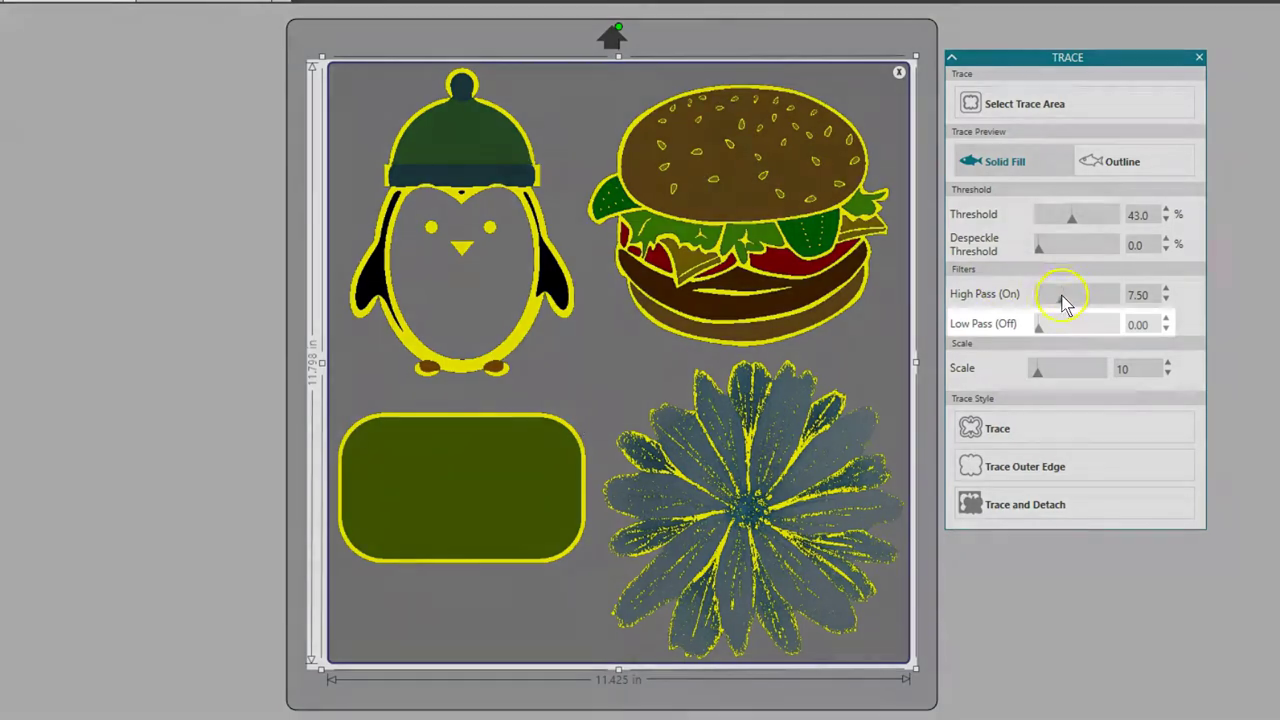
mouse_move(1063, 296)
left_mouse_down()
mouse_move(1006, 302)
mouse_move(1055, 329)
left_mouse_up()
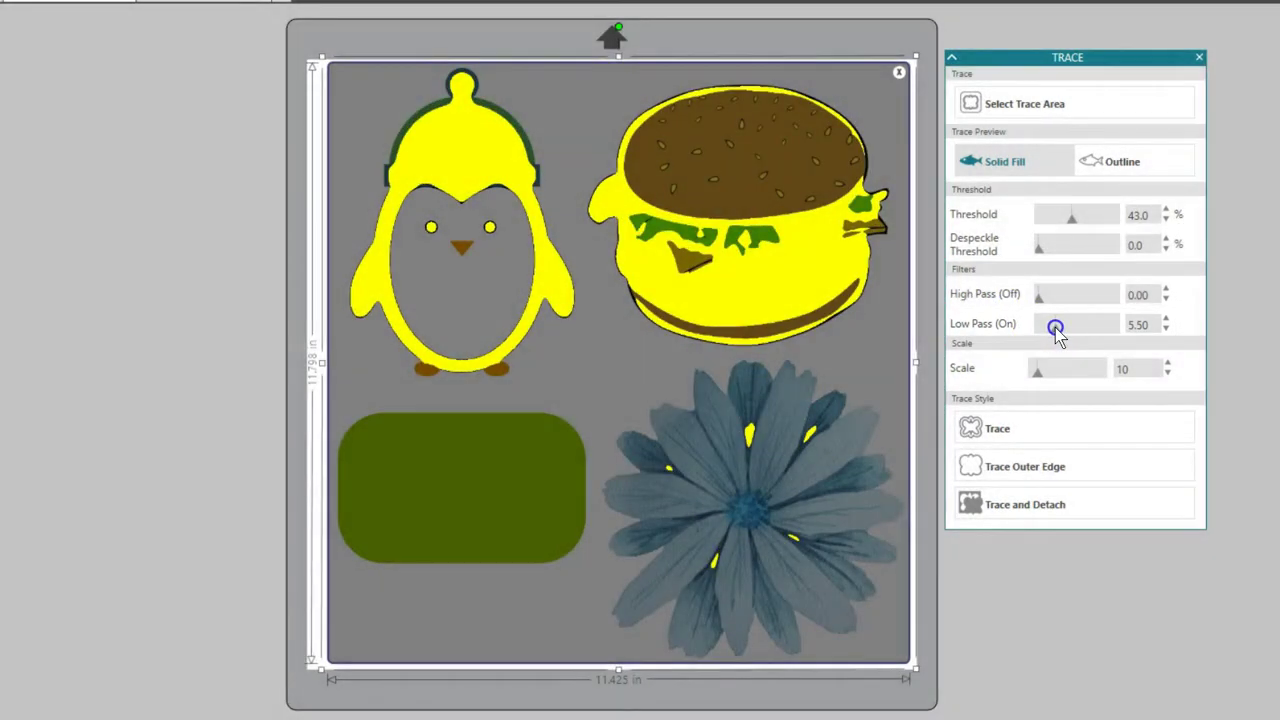
mouse_move(1071, 216)
left_mouse_down()
mouse_move(1092, 220)
mouse_move(1082, 224)
left_mouse_up()
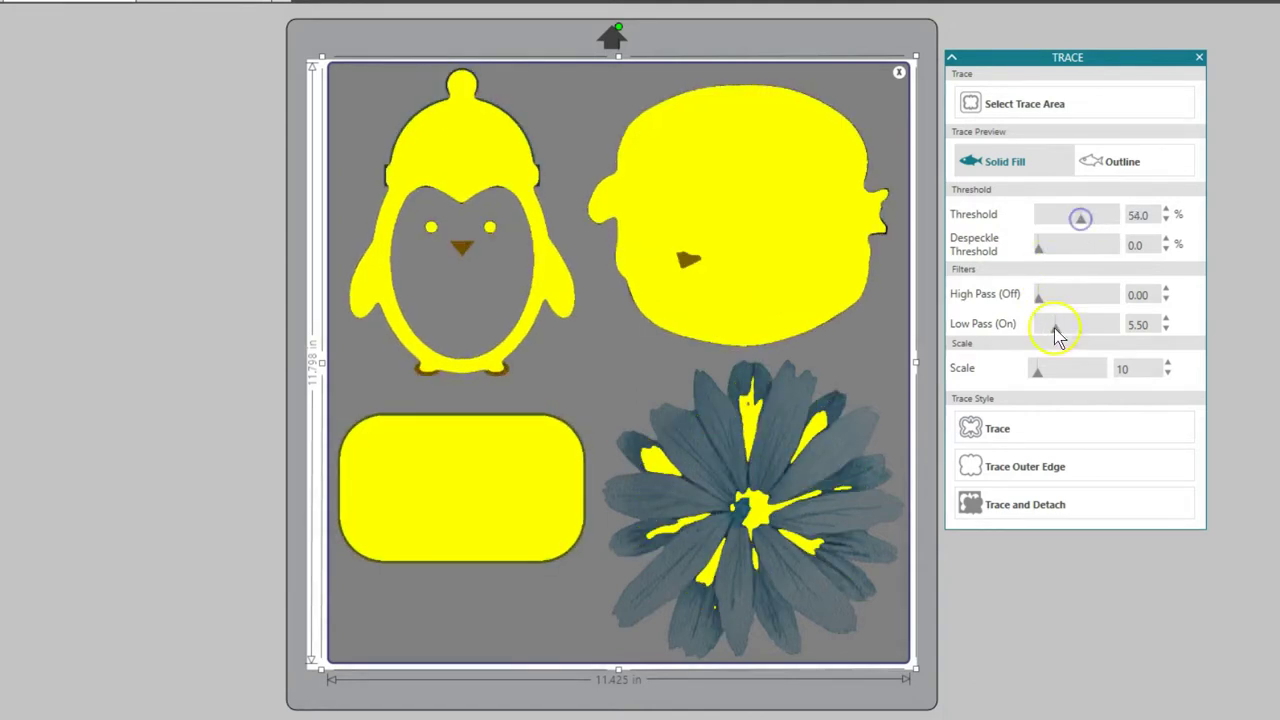
left_click_drag(1057, 327, 1025, 326)
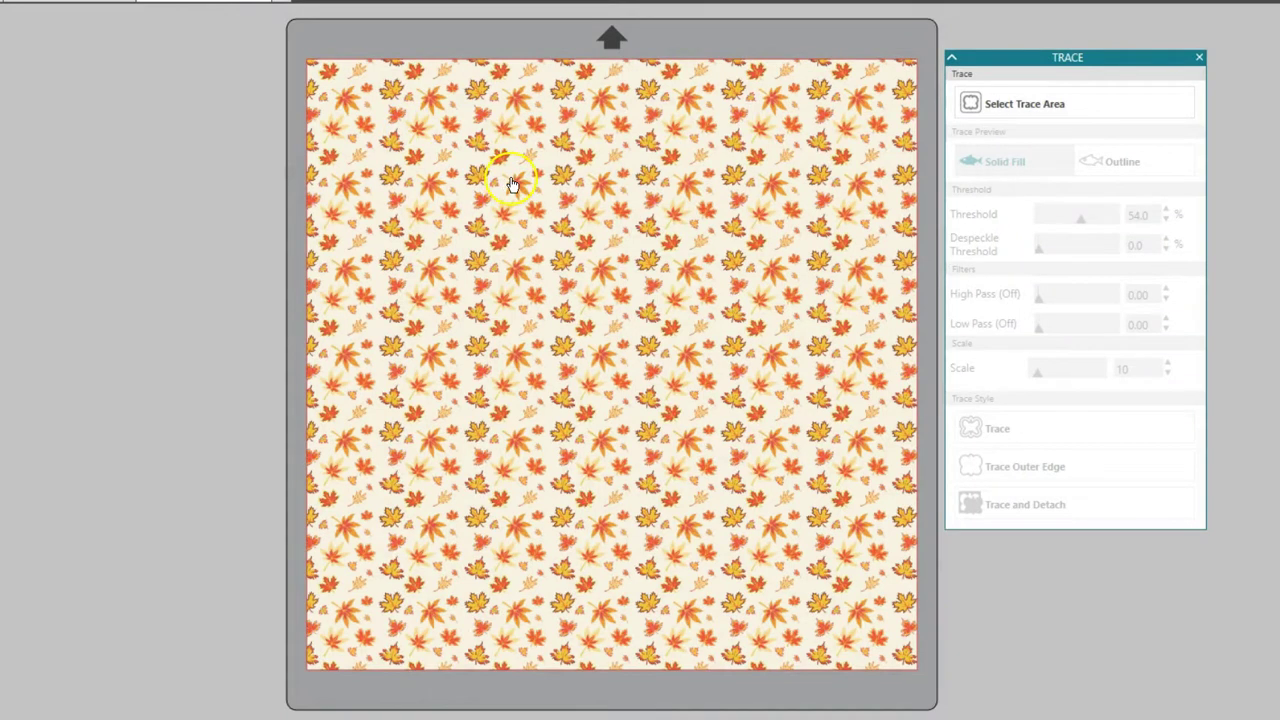
- Zoom into the autumn-leaf pattern, box a trace area on it, and lower Scale to 4
left_click(761, 403)
left_click(761, 398)
left_click(1010, 105)
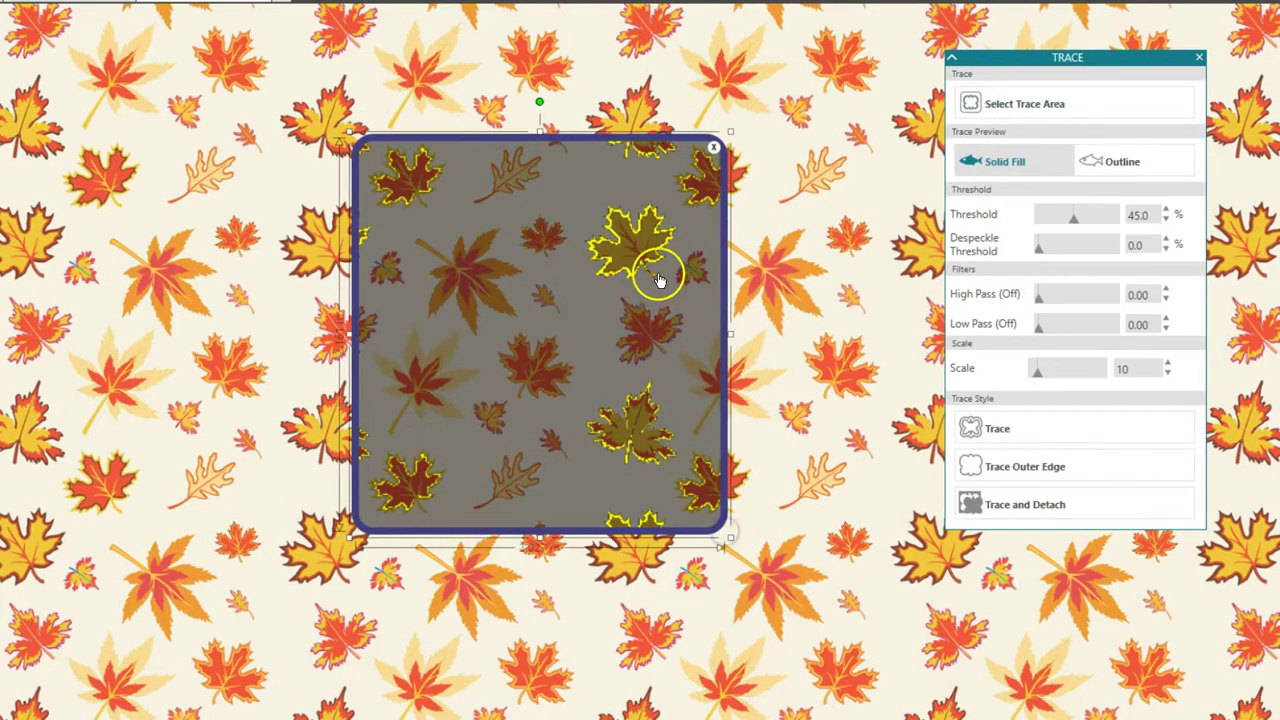
left_click(1038, 372)
left_click_drag(1038, 375, 1017, 374)
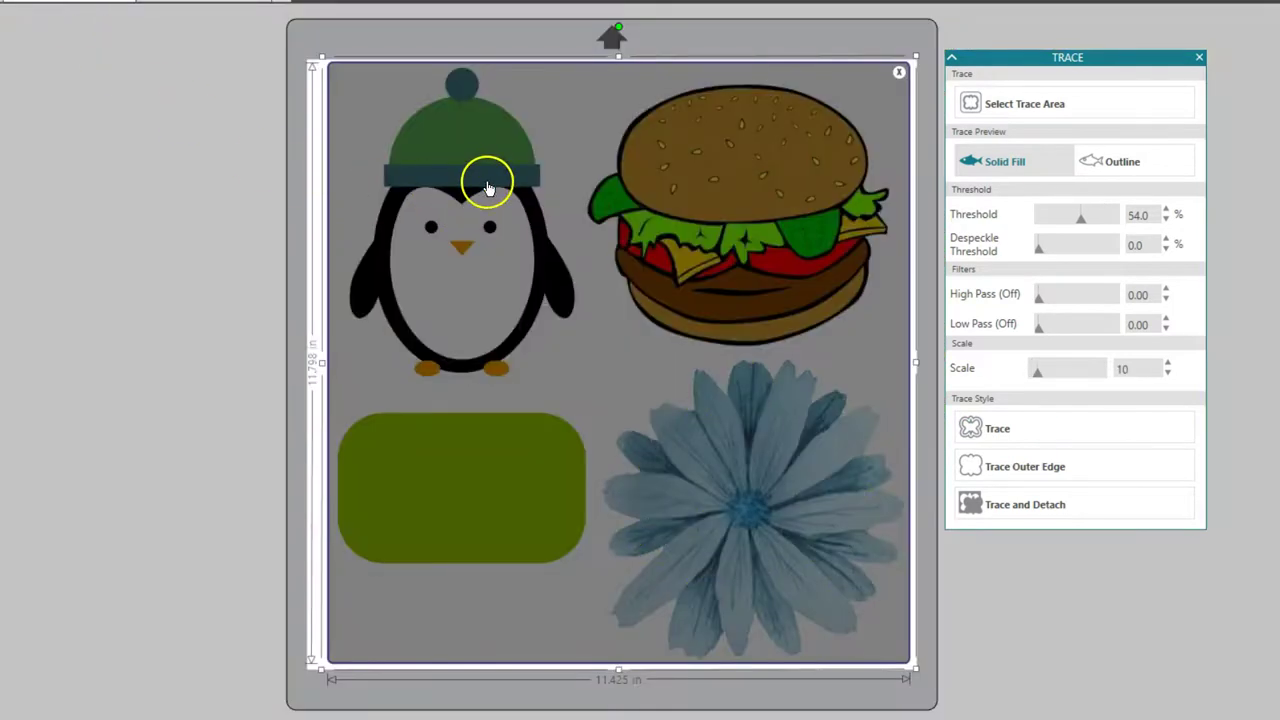
- Trace the penguin alone at 78% threshold and move that outline off the mat
left_click(490, 182)
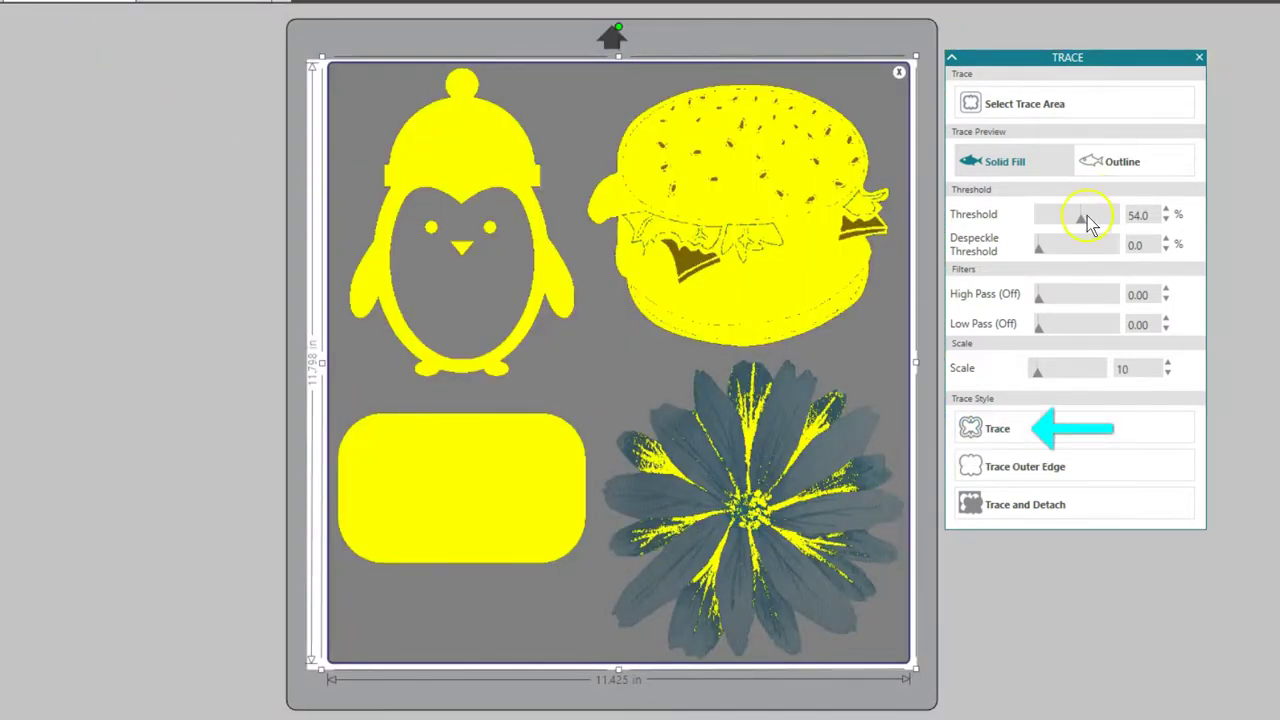
left_click_drag(1084, 216, 1098, 216)
left_click_drag(914, 668, 590, 390)
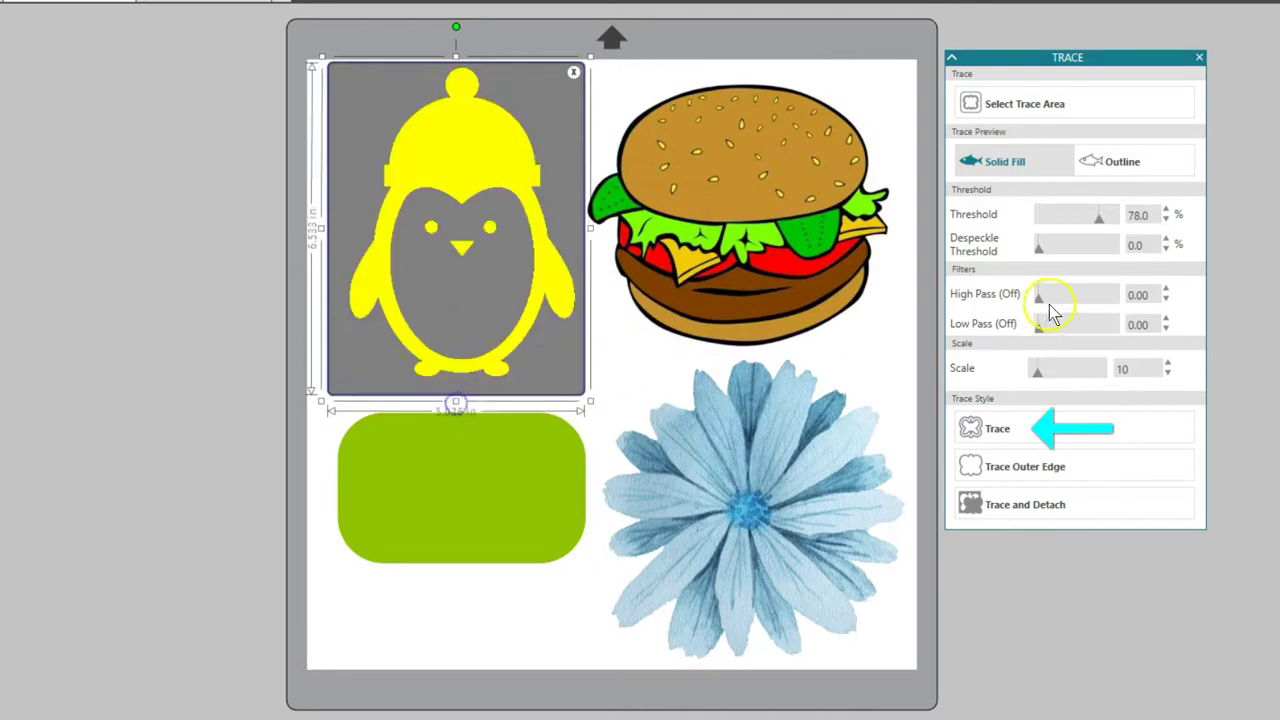
left_click(997, 428)
left_click_drag(546, 216, 251, 200)
- Re-frame the penguin, trace its outer edge at threshold 71, and place it beside the first outline
left_click(1029, 103)
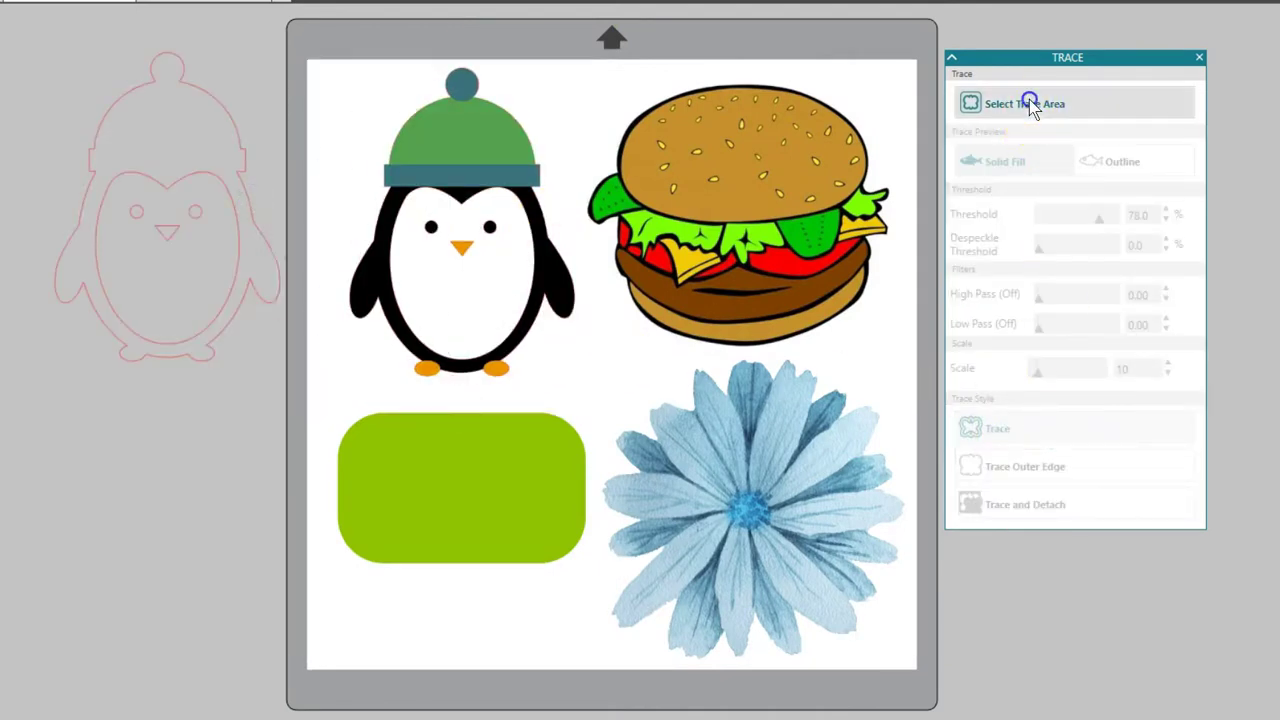
mouse_move(338, 58)
left_mouse_down()
mouse_move(477, 289)
mouse_move(588, 378)
mouse_move(582, 390)
left_mouse_up()
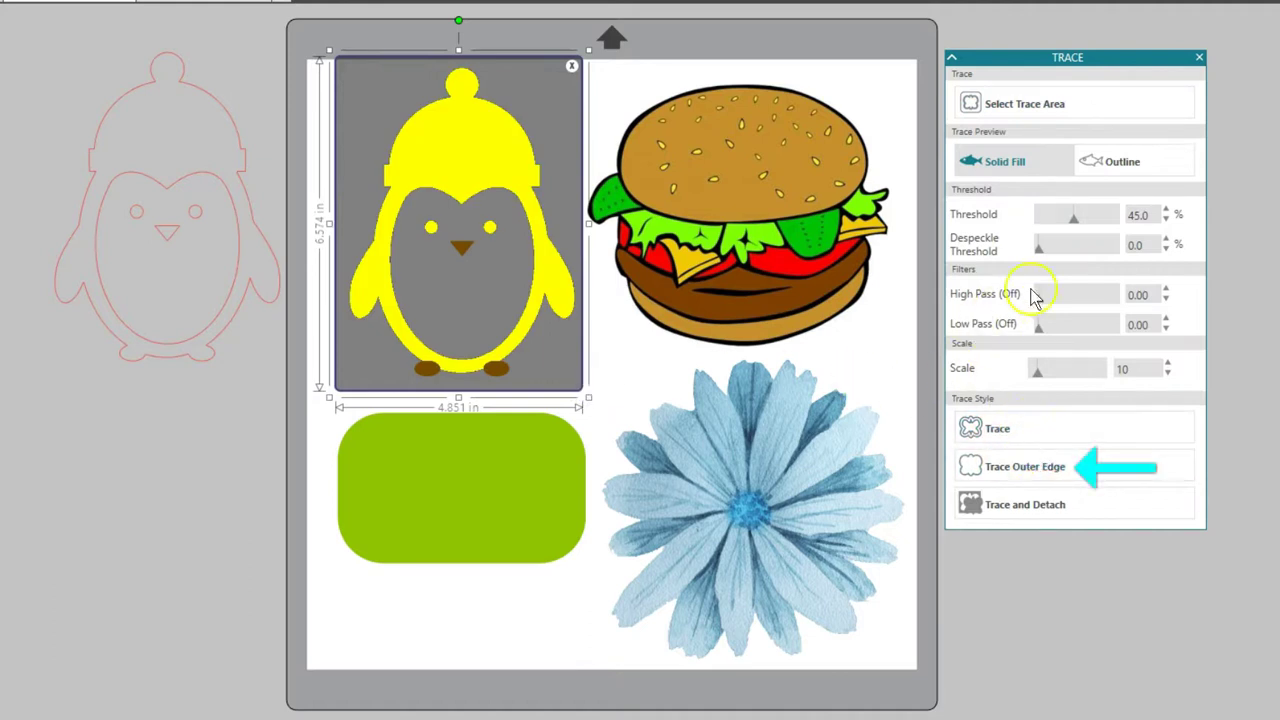
left_click_drag(1076, 214, 1095, 220)
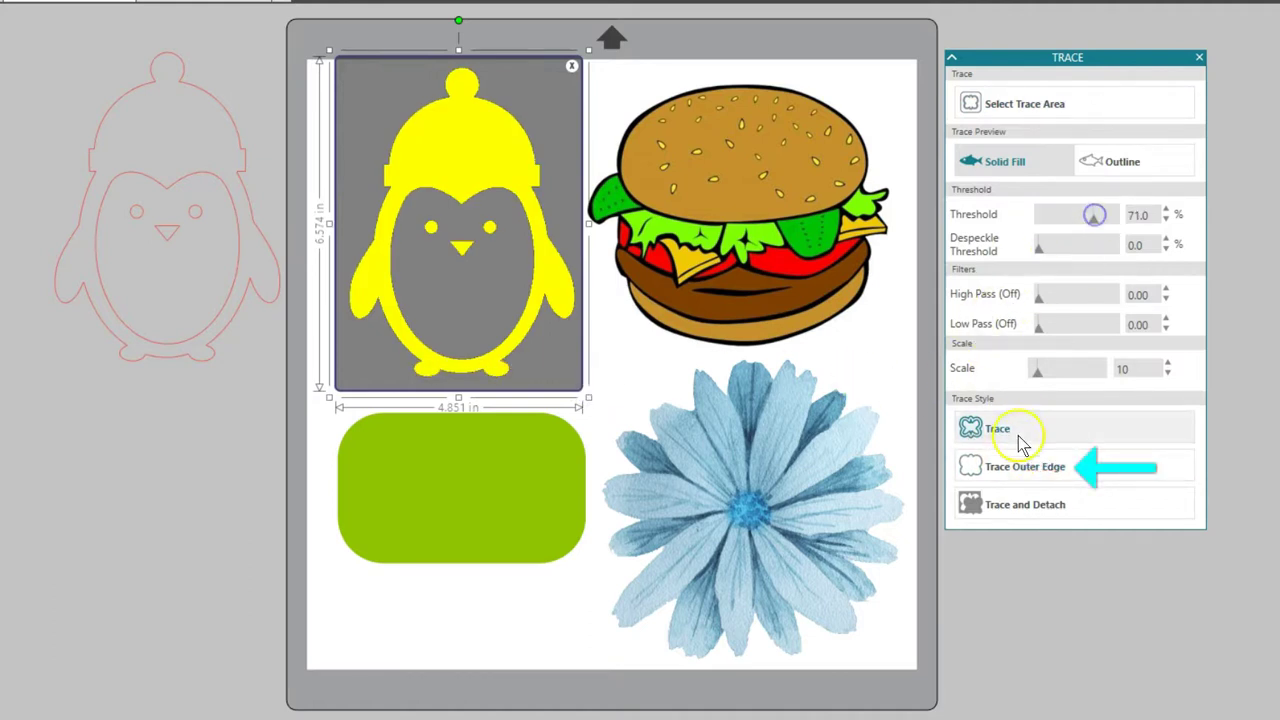
left_click(1003, 466)
mouse_move(576, 262)
left_mouse_down()
mouse_move(284, 464)
mouse_move(254, 571)
left_mouse_up()
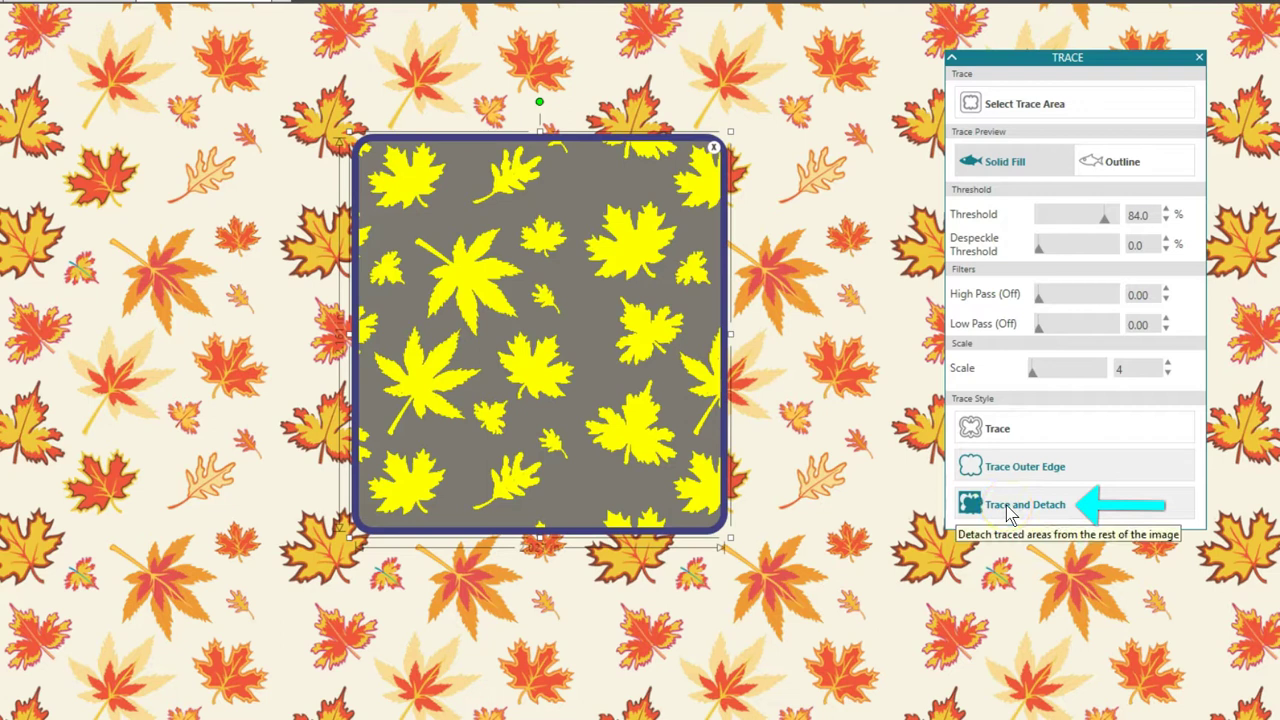
- Trace and detach the leaf square, move the pattern image aside, and pull three leaves out to its right
left_click(1008, 511)
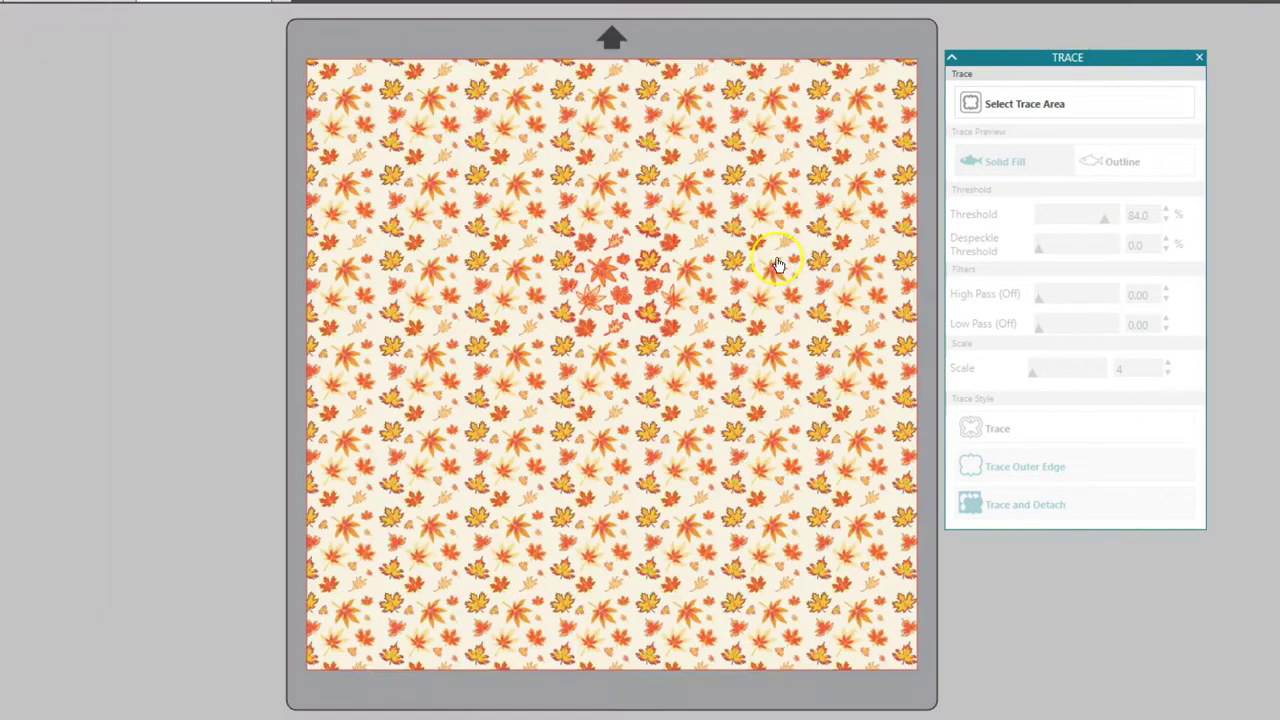
mouse_move(778, 263)
left_mouse_down()
mouse_move(629, 271)
mouse_move(457, 249)
mouse_move(165, 259)
left_mouse_up()
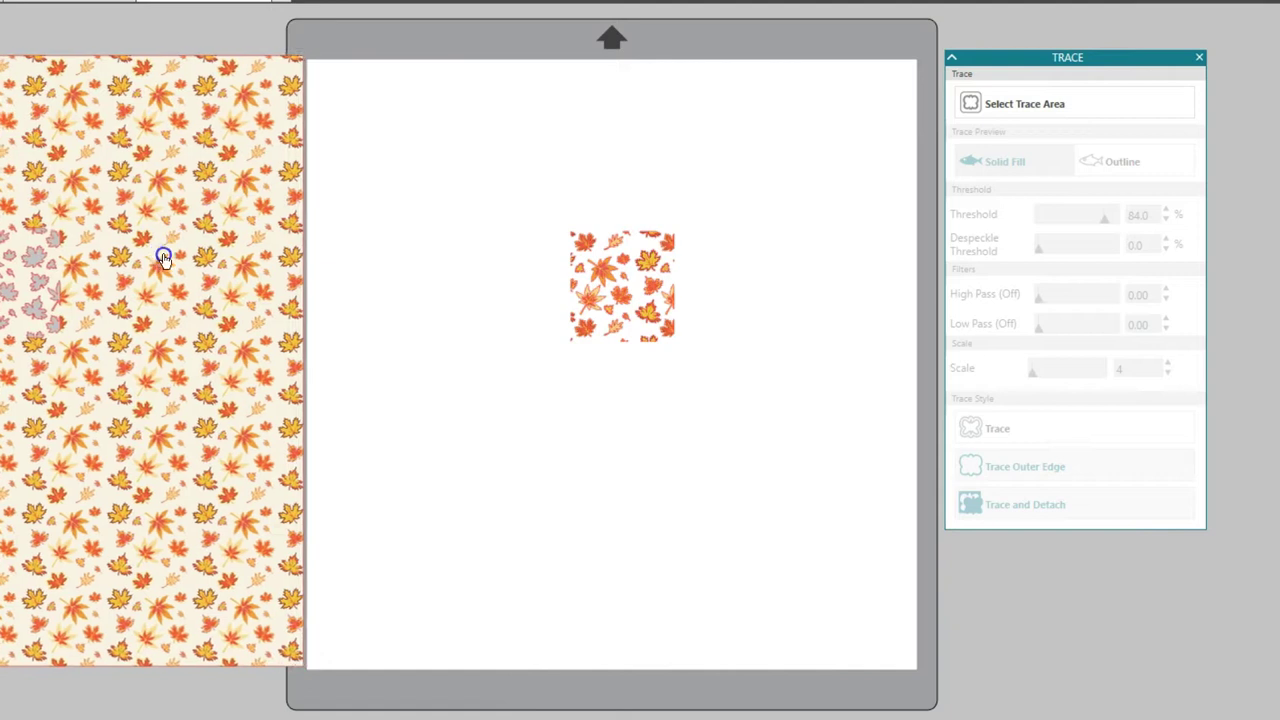
scroll(640, 280, "up", 5)
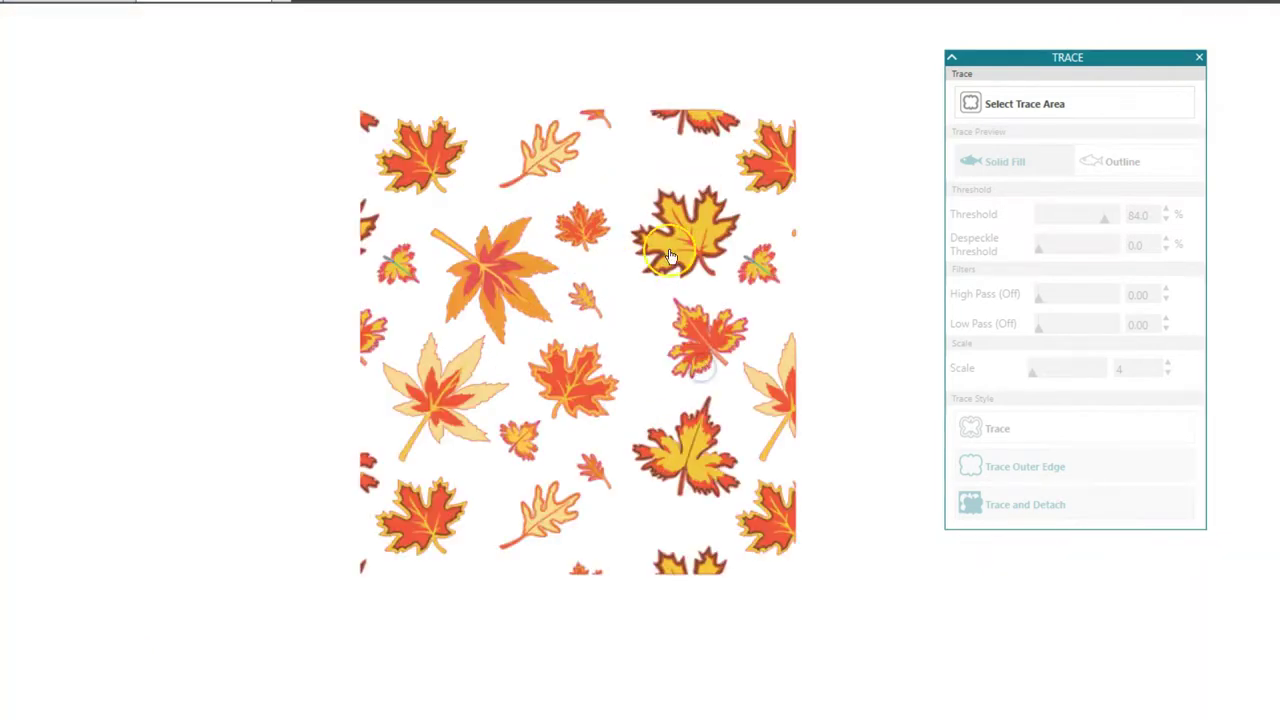
left_click_drag(670, 257, 870, 218)
left_click_drag(708, 335, 867, 308)
left_click_drag(686, 450, 891, 418)
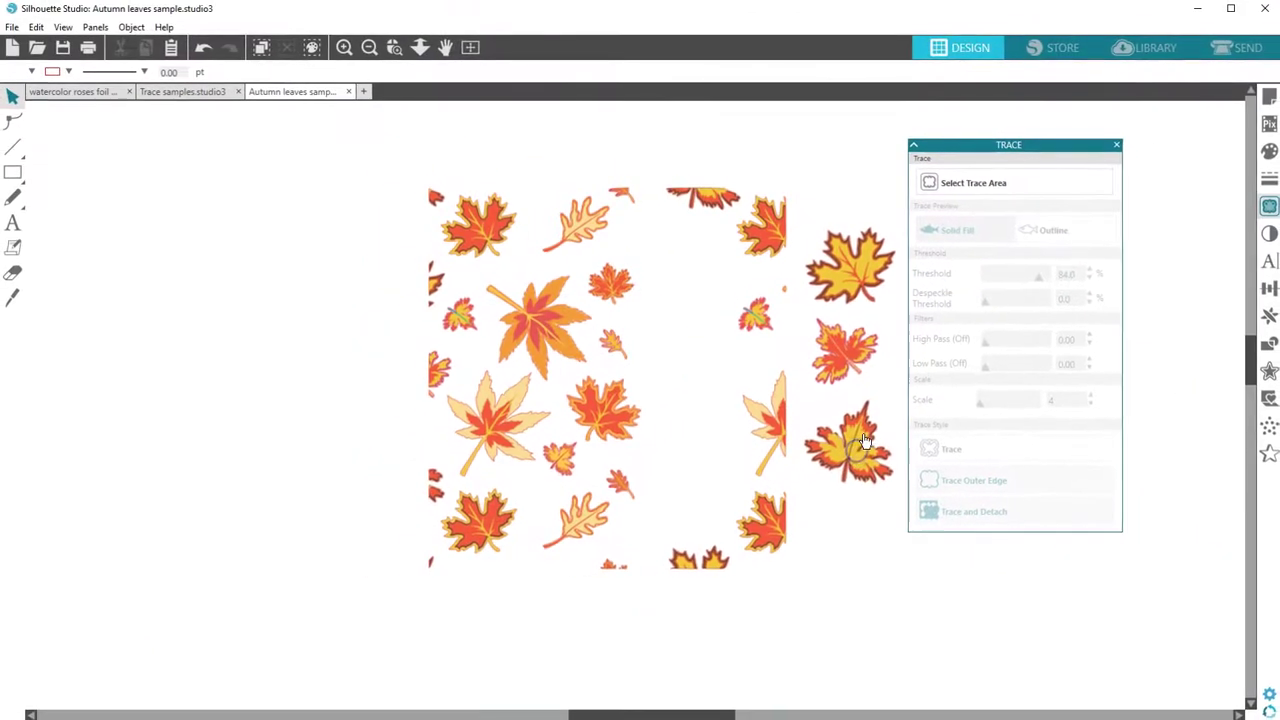
- Set the three loose leaves to Cut in the SEND view
left_click(1240, 47)
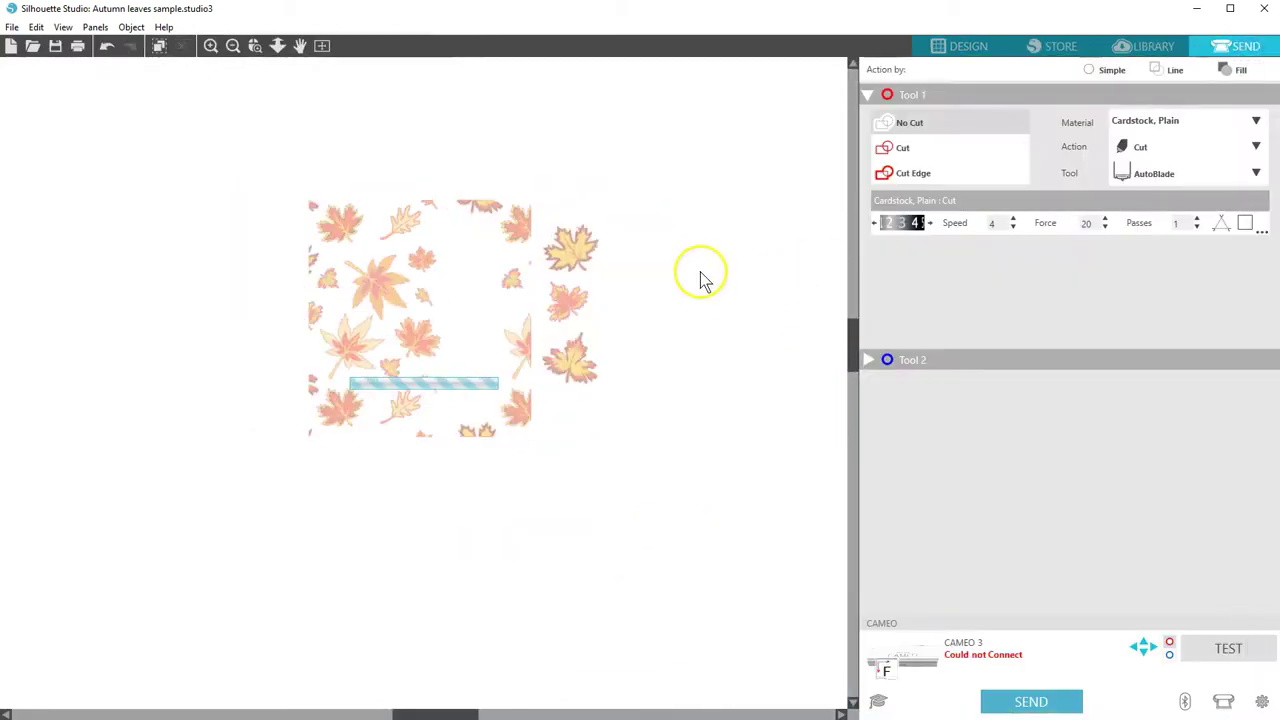
left_click_drag(535, 265, 489, 366)
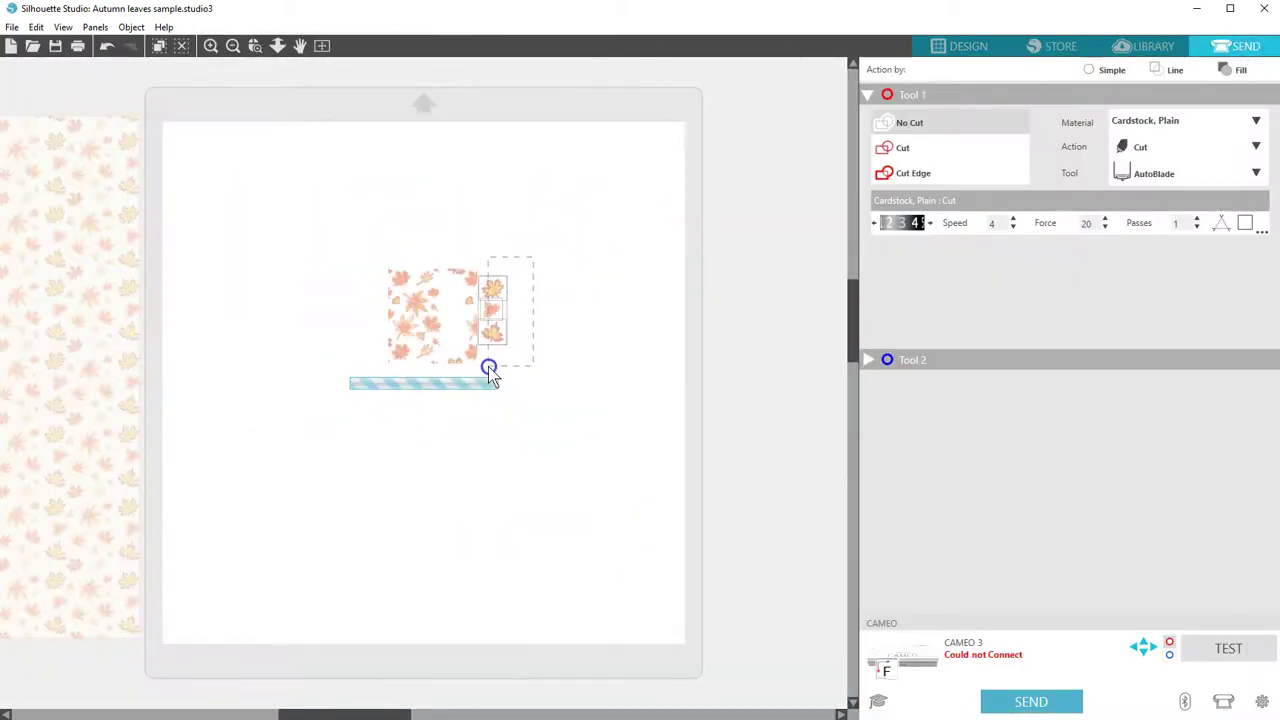
left_click(906, 150)
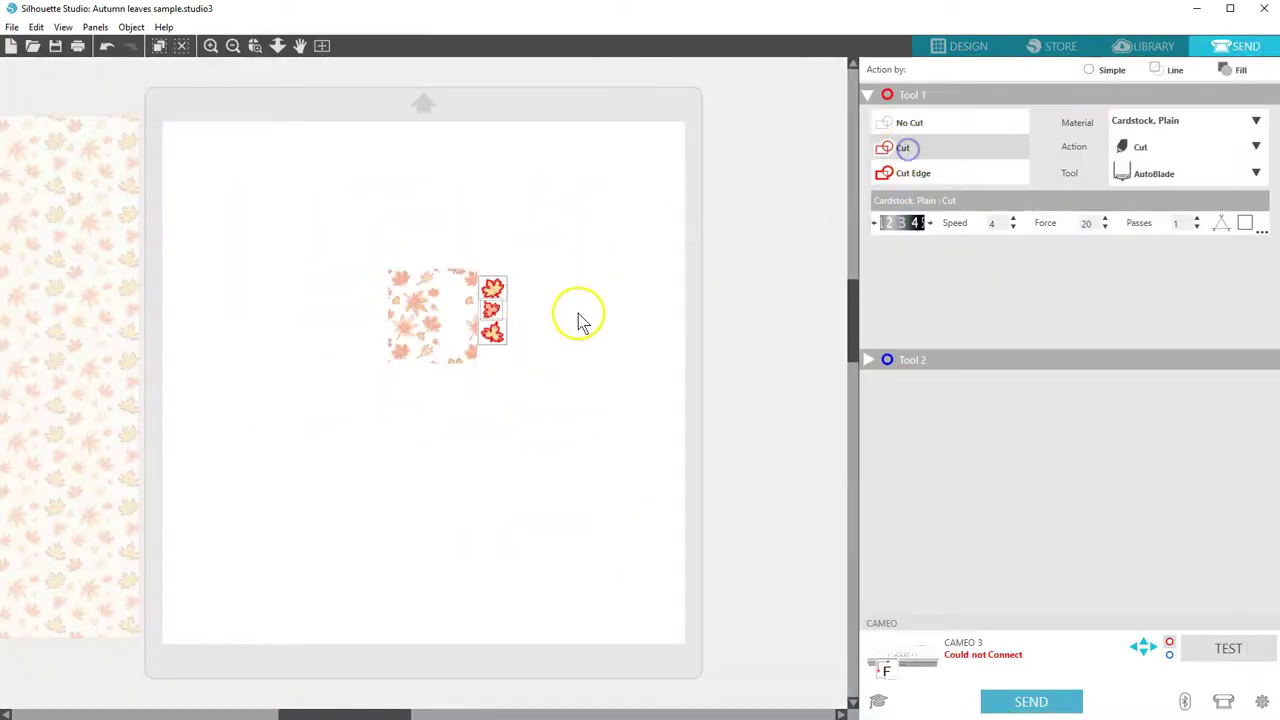
left_click(968, 47)
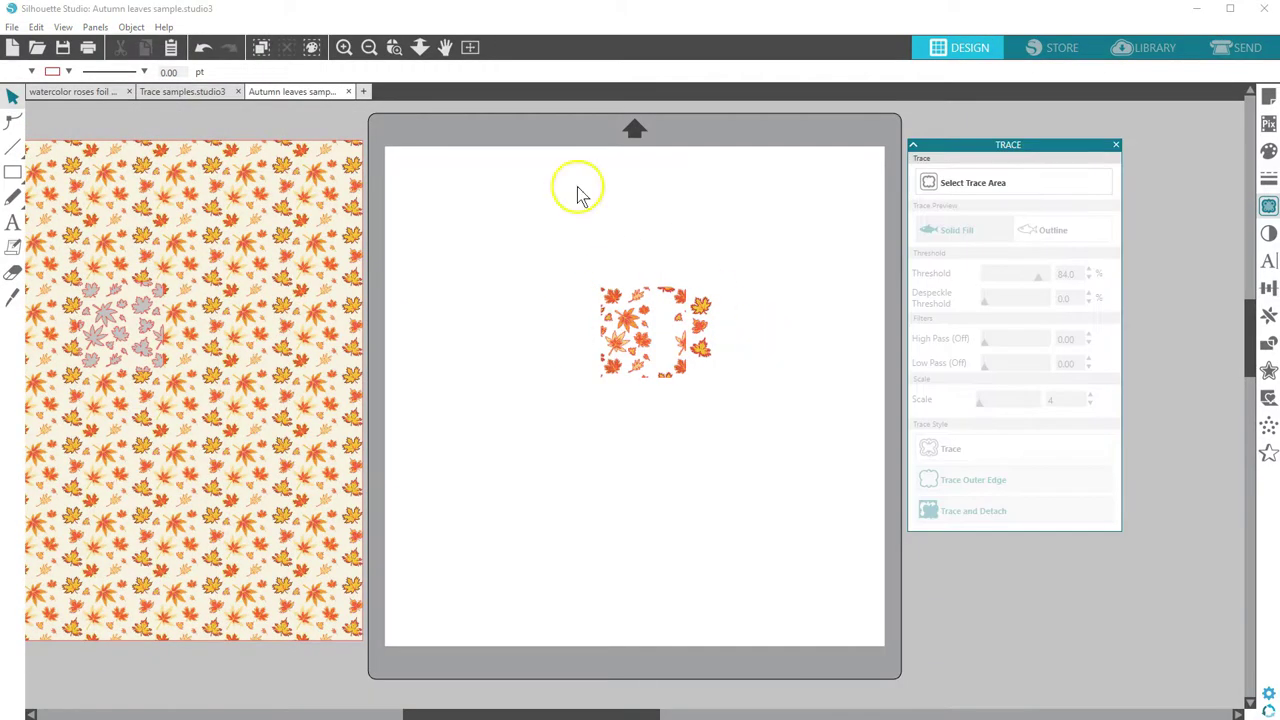
- In Trace samples, align the upper penguin outline over the penguin image and check its cut lines
left_click(209, 89)
left_click_drag(341, 278, 594, 286)
left_click(1218, 52)
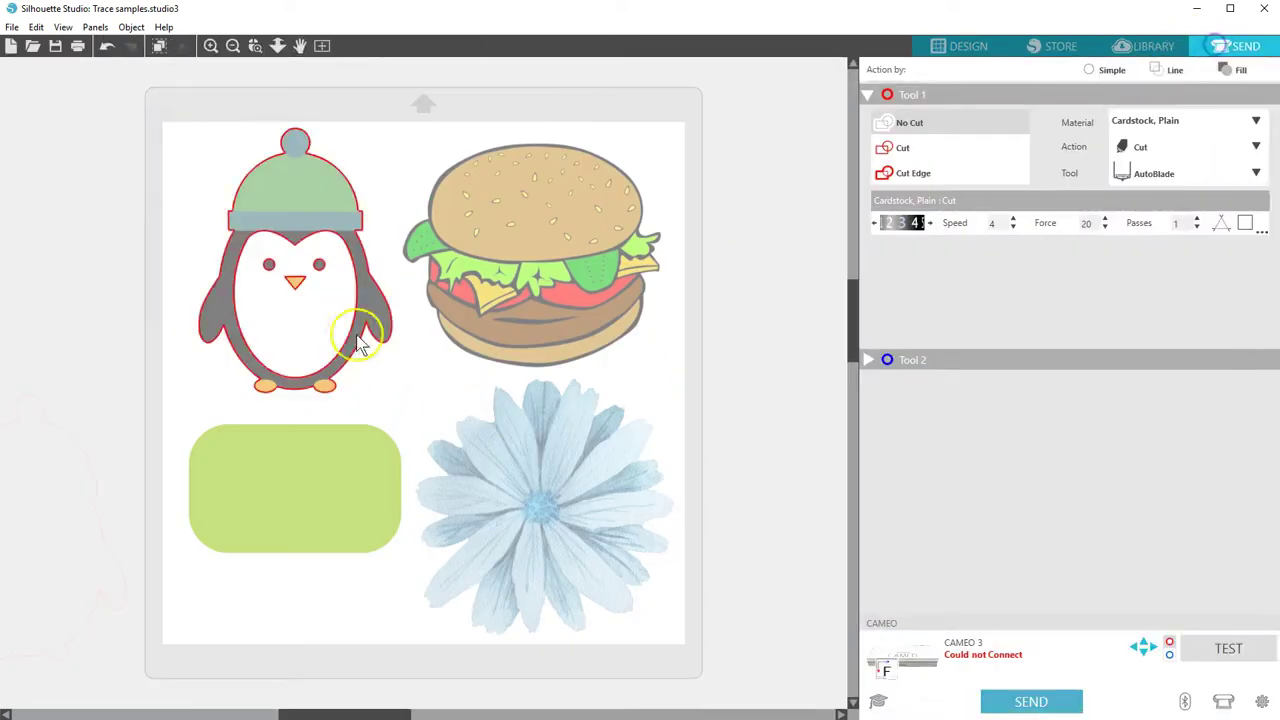
left_click(970, 48)
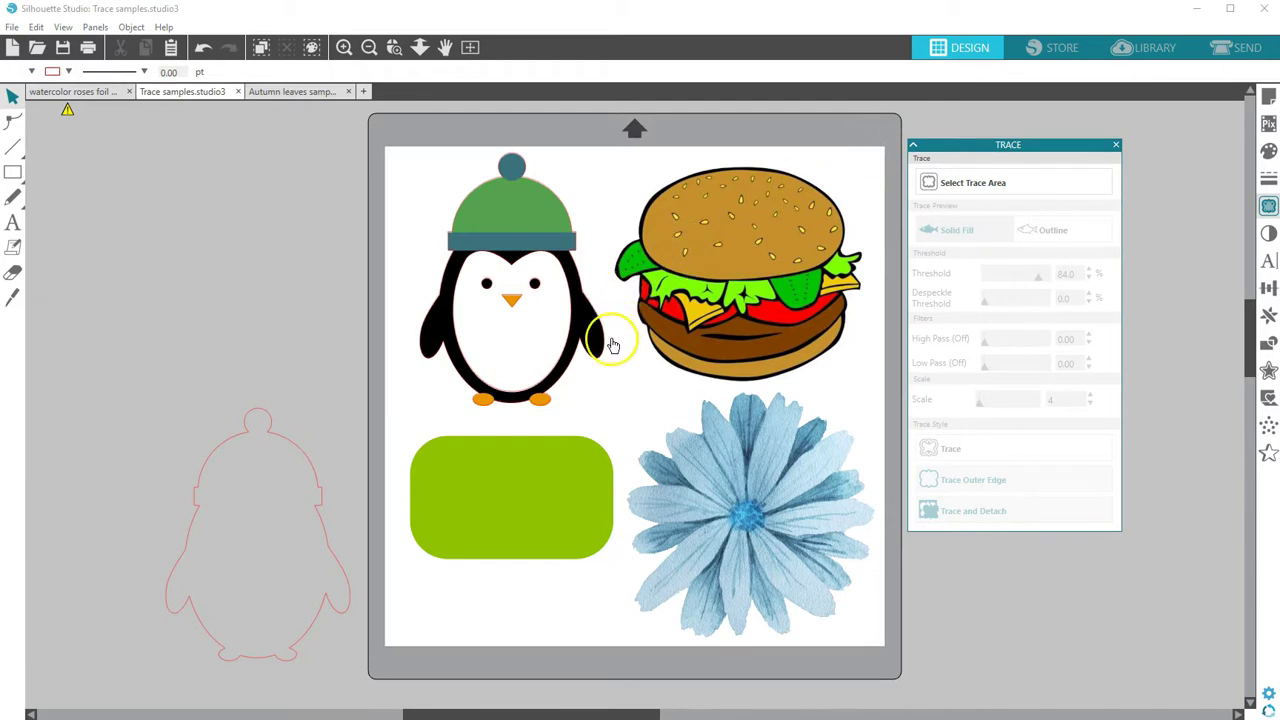
- Move the penguin image off the mat and apply Release Compound Path to its outline
left_click(425, 200)
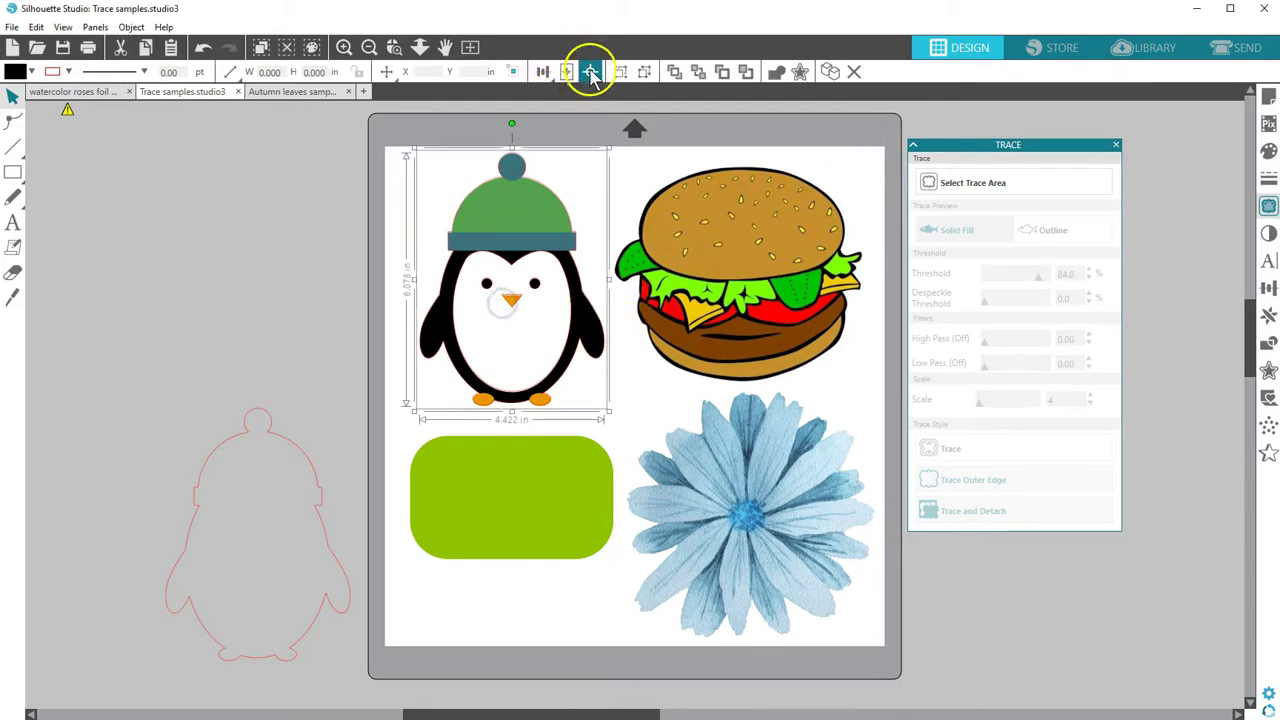
left_click(858, 177)
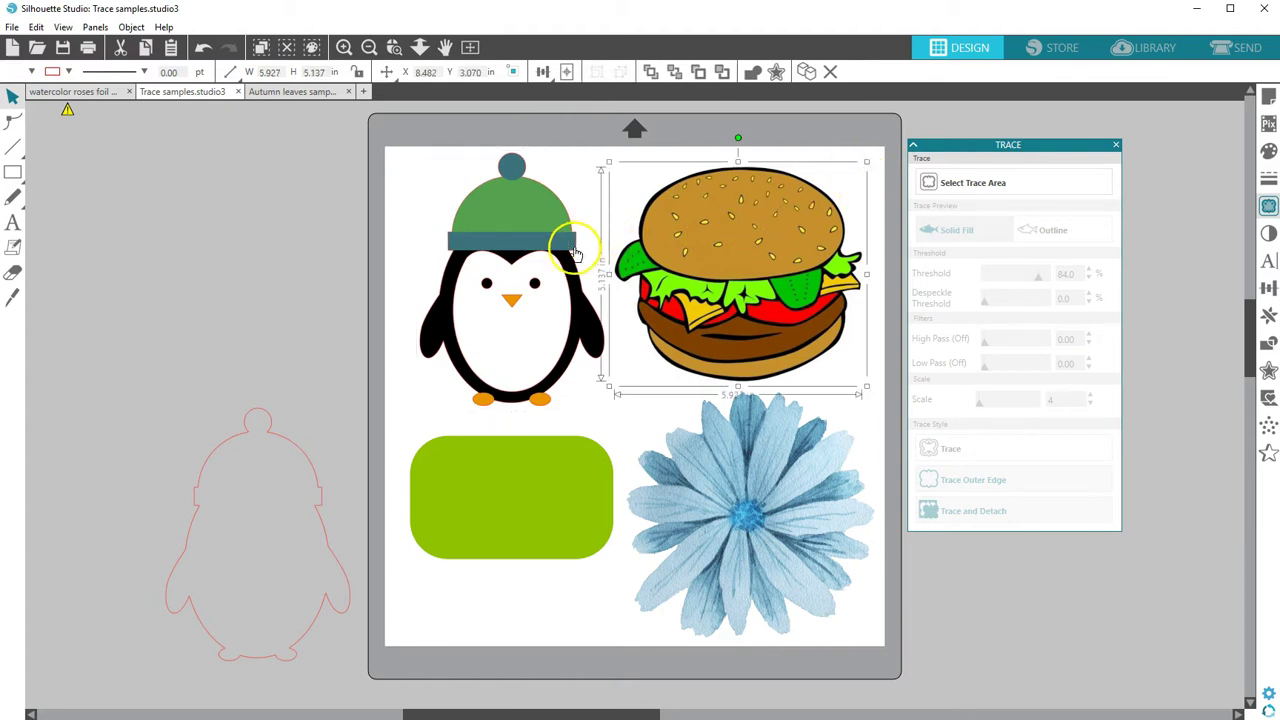
left_click_drag(575, 255, 327, 228)
right_click(453, 222)
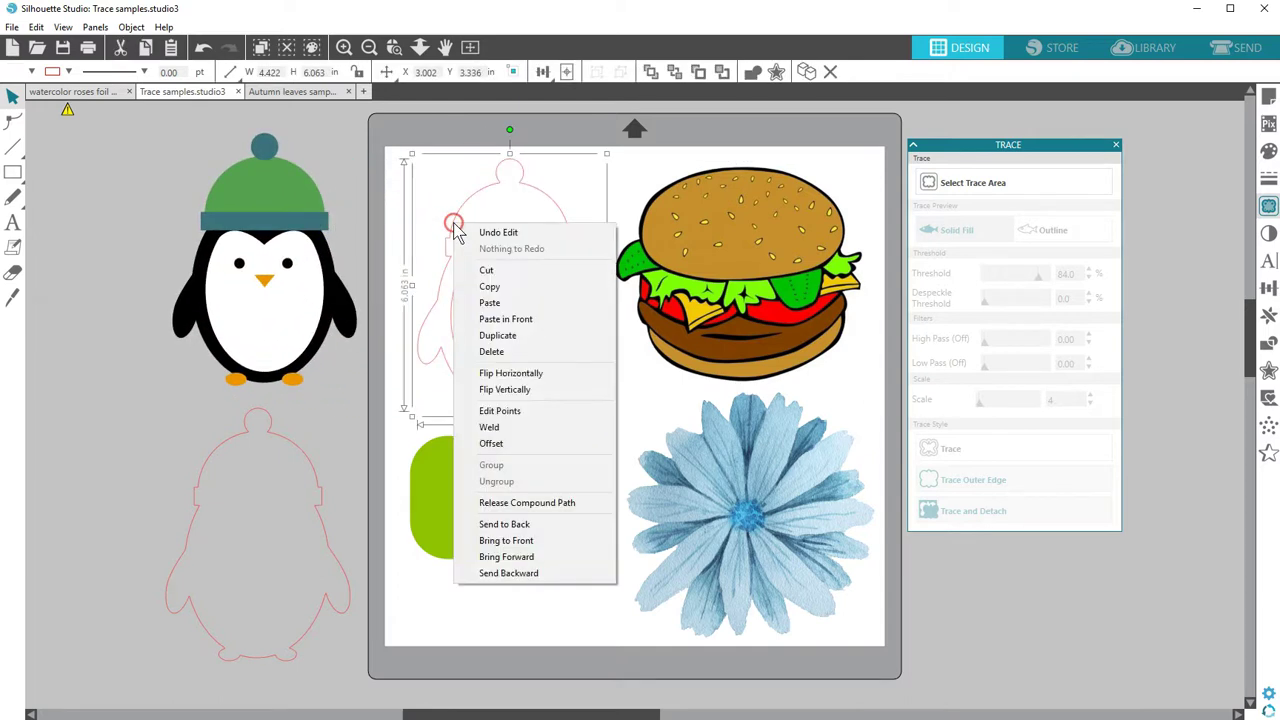
left_click(503, 503)
- Spread the released pieces, moving the eyes and beak above the outline and pulling out the belly oval
left_click(625, 175)
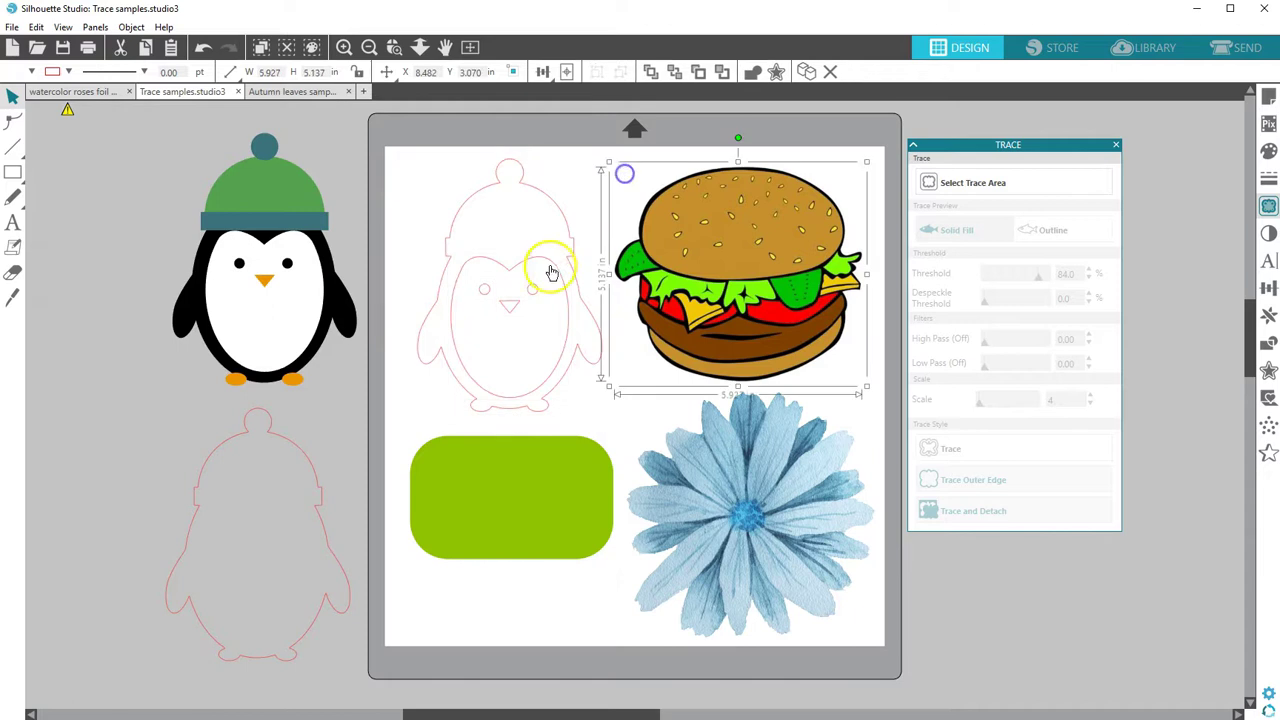
left_click(478, 283)
mouse_move(536, 312)
left_mouse_down()
mouse_move(563, 229)
mouse_move(610, 170)
left_mouse_up()
mouse_move(557, 265)
left_mouse_down()
mouse_move(417, 160)
mouse_move(432, 132)
left_mouse_up()
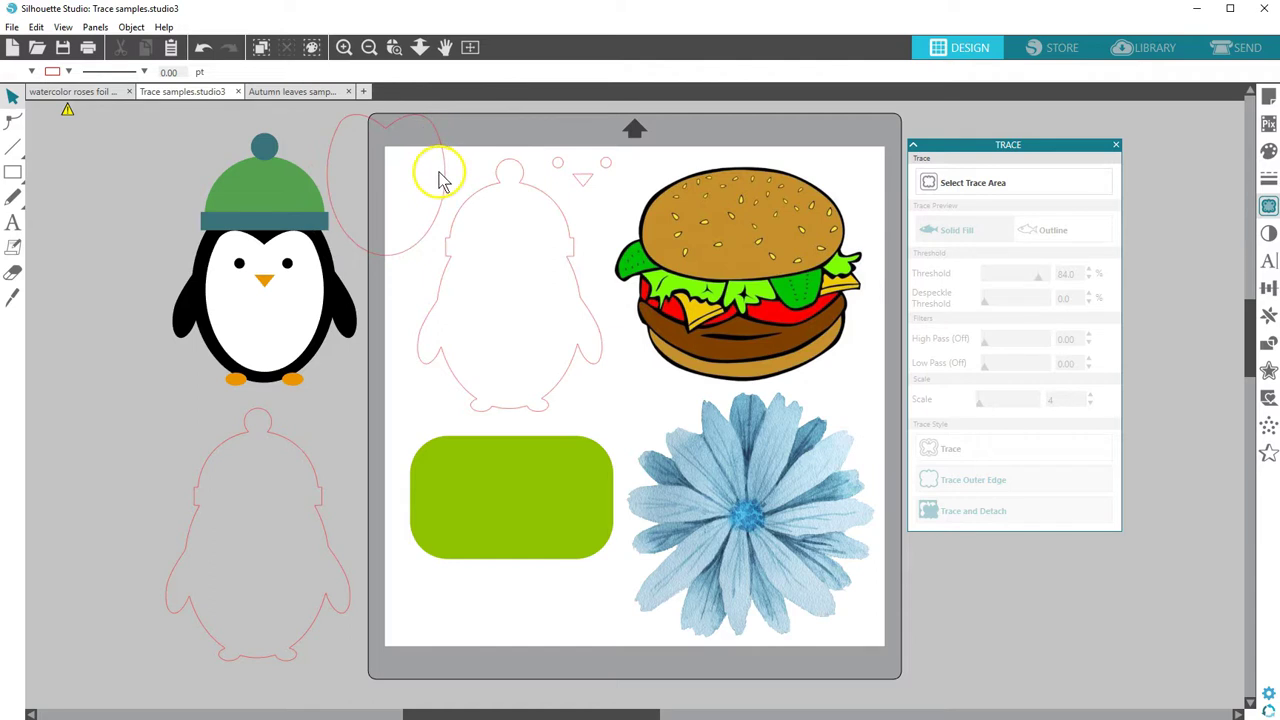